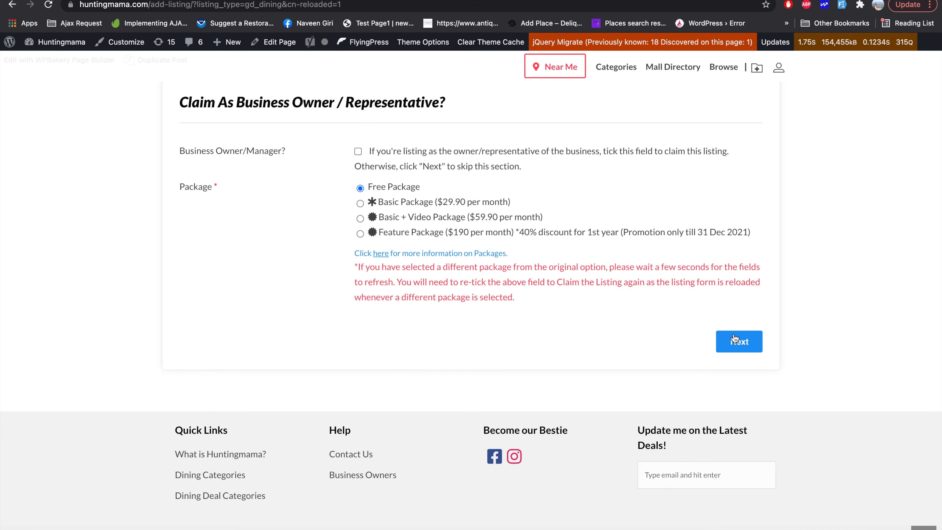
Examine the sections of the multi-step dining listing form, from the package selection through general information to the location fields.
click(745, 343)
scroll(744, 343, down, 10)
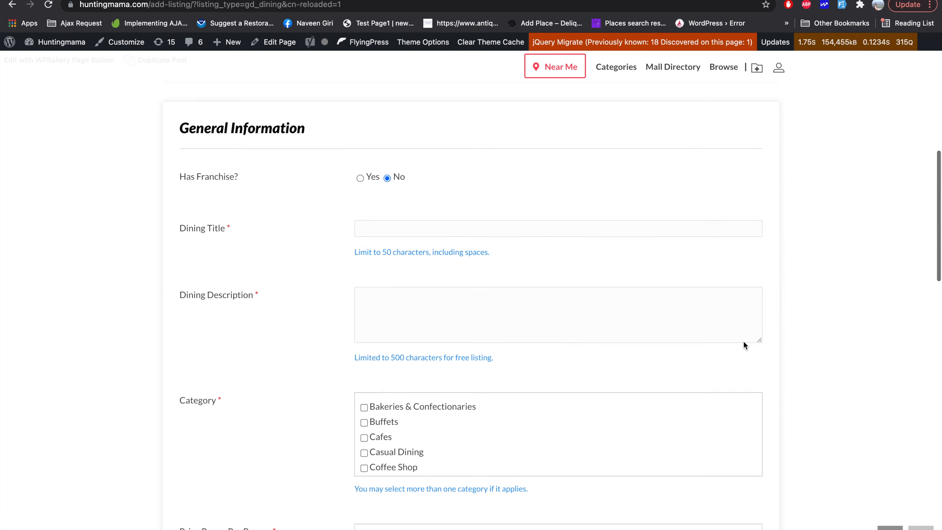
scroll(743, 341, down, 15)
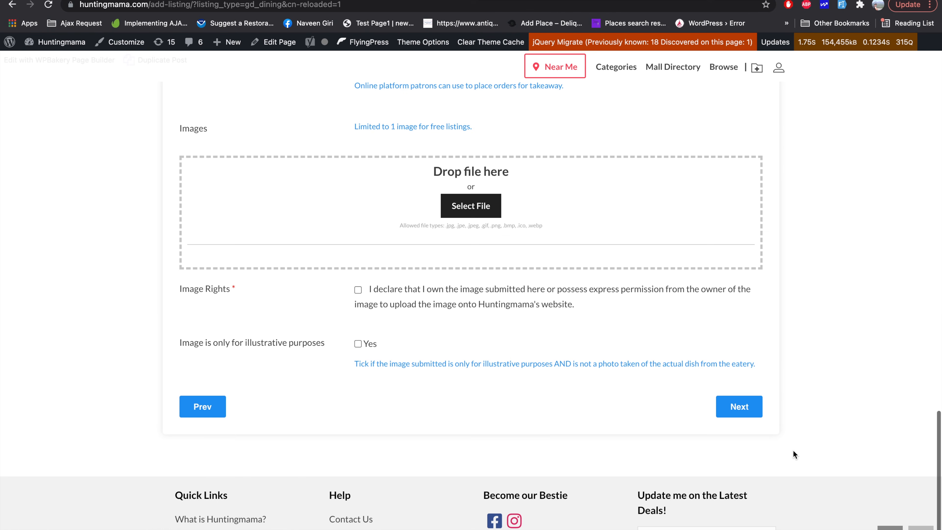
scroll(753, 411, down, 15)
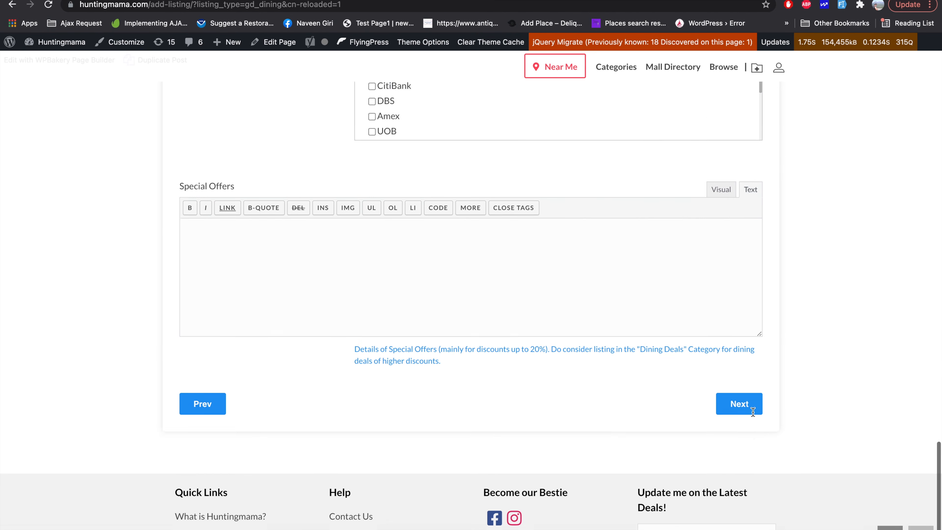
click(749, 350)
scroll(753, 372, down, 20)
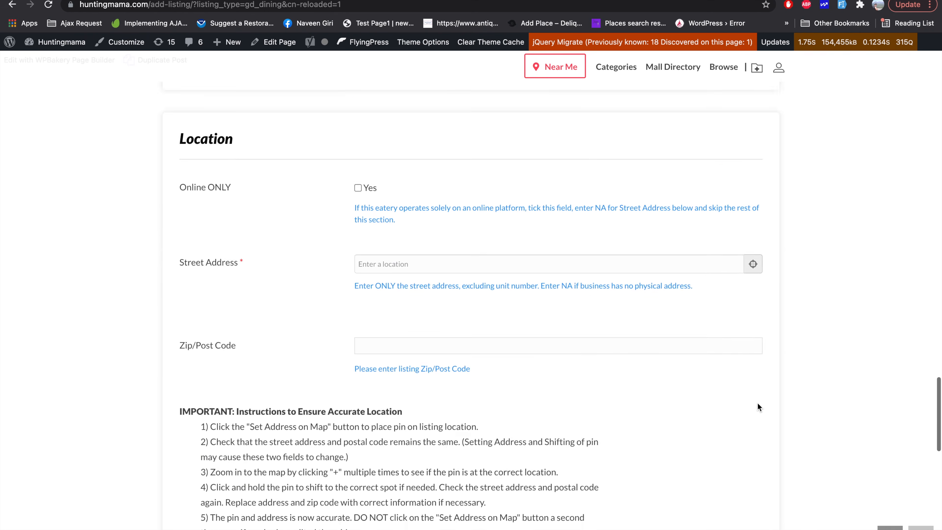
scroll(760, 445, down, 7)
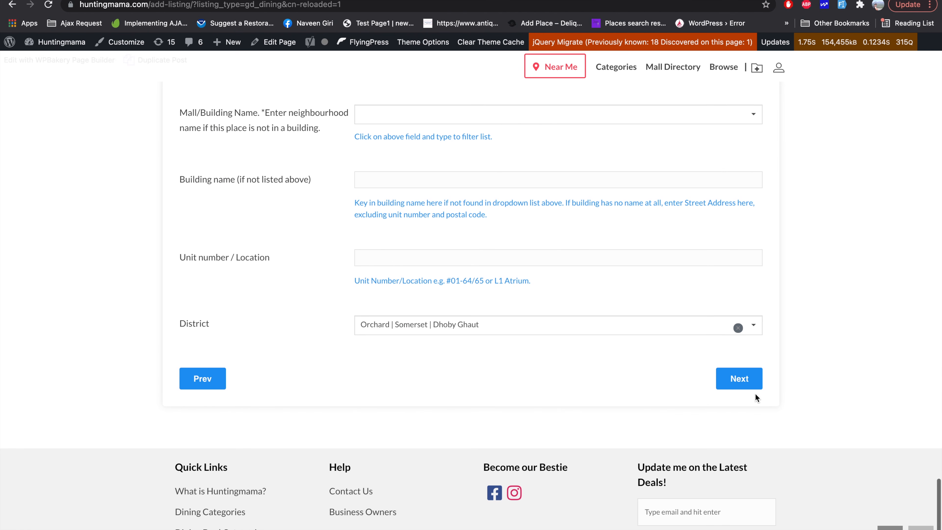
scroll(756, 395, down, 2)
scroll(752, 386, down, 8)
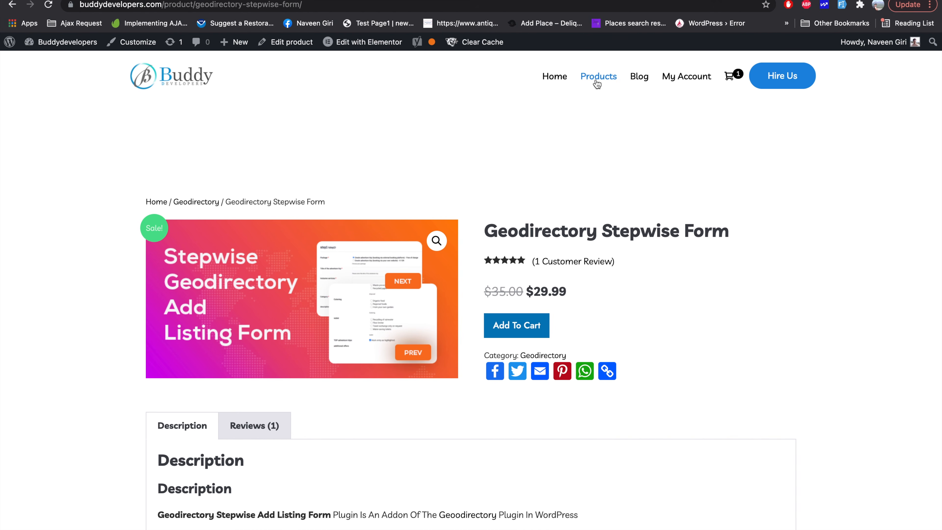
Review the product page and description of the Geodirectory Stepwise Form plugin on the Buddy Developers site.
scroll(617, 191, down, 6)
scroll(617, 196, up, 6)
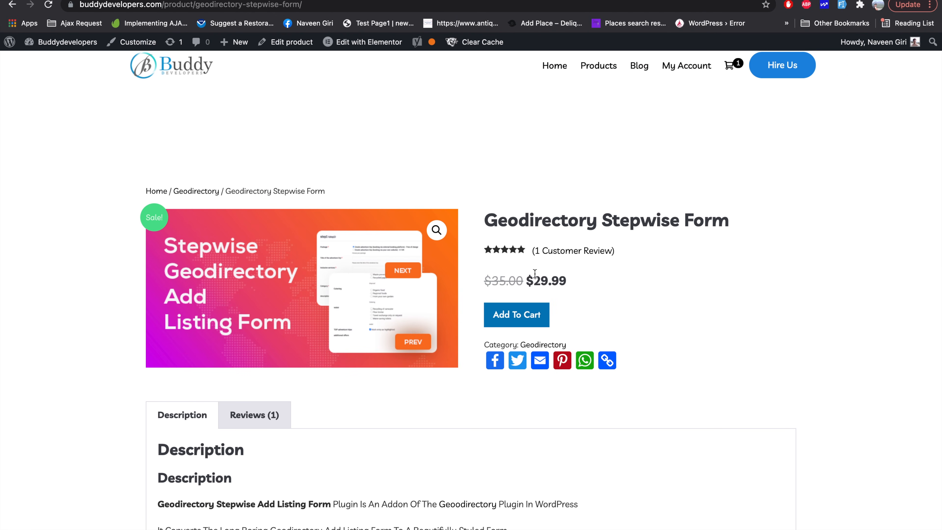
scroll(579, 288, down, 3)
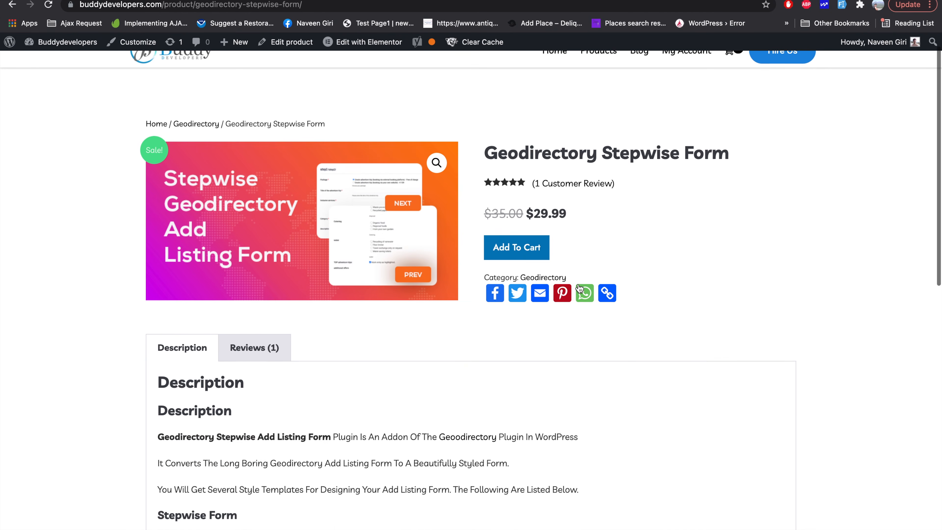
scroll(578, 286, down, 18)
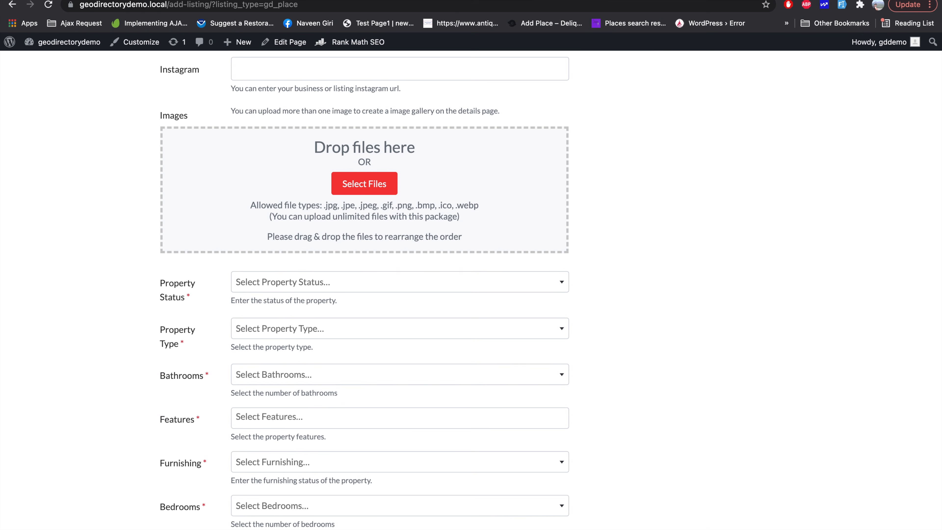
Open the WordPress admin of the demo site at geodirectorydemo.local/wp-admin.
drag(169, 5, 325, 5)
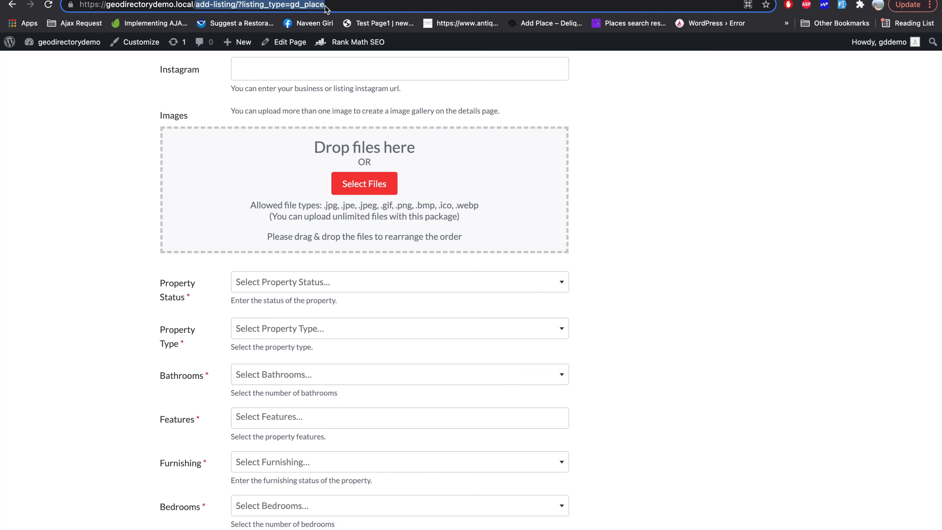
key(BackSpace)
text(wp)
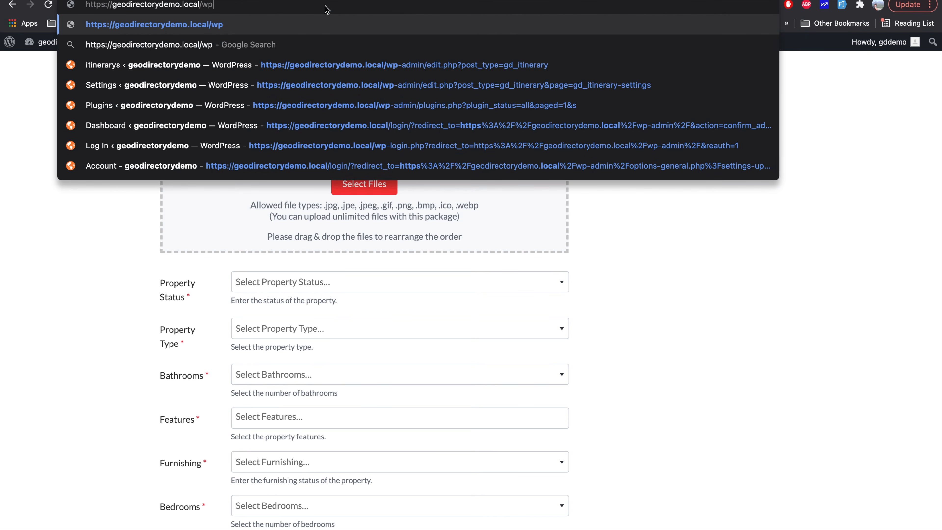
text(-admin)
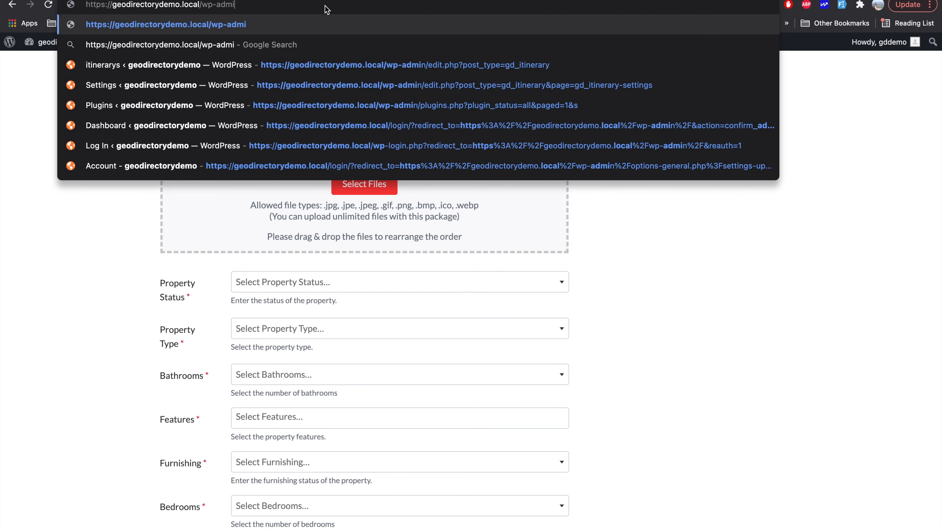
key(Return)
key(Return)
Upload gd-stepwise-form.zip from the Desktop folder as a new plugin, install it and activate it.
mouse_move(46, 369)
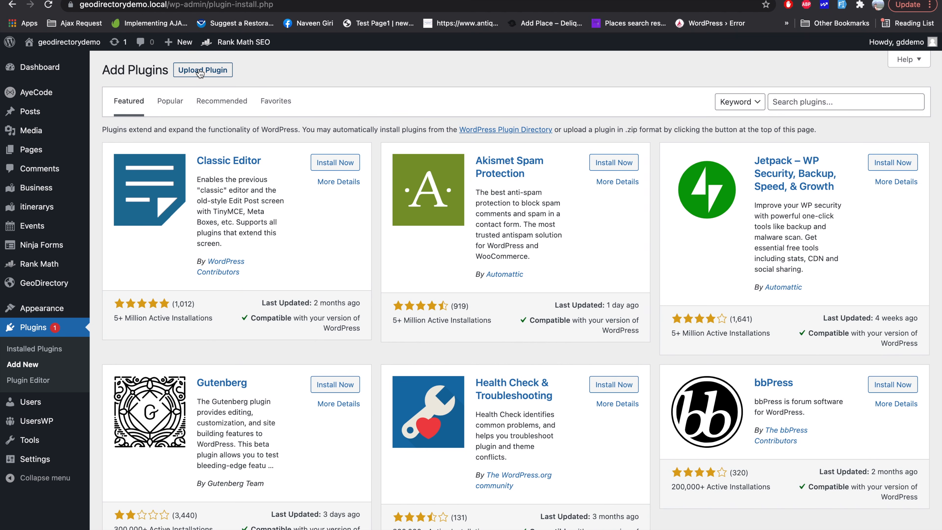
click(200, 72)
click(433, 171)
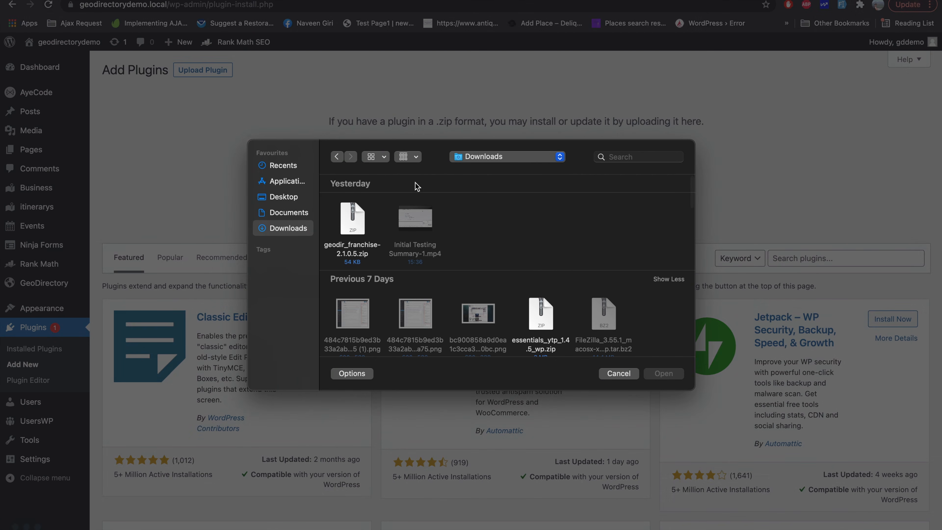
click(282, 198)
double_click(358, 220)
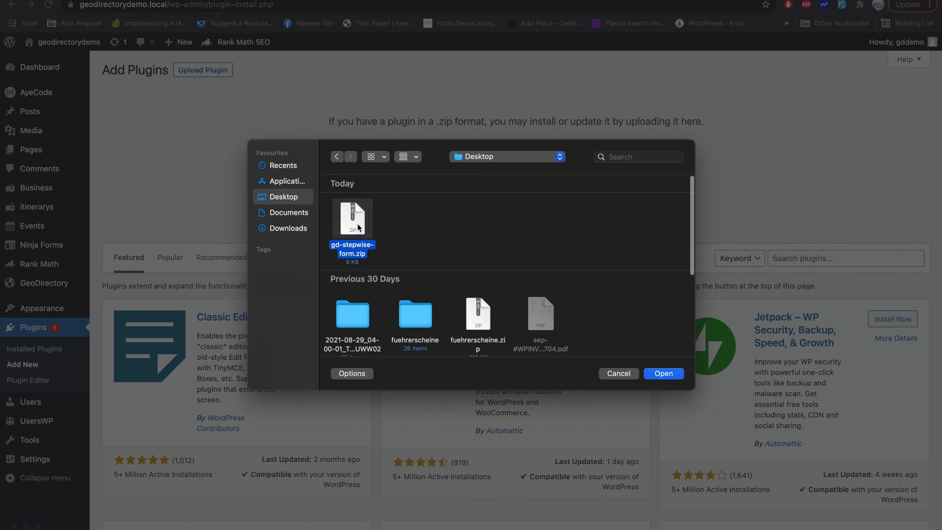
click(619, 177)
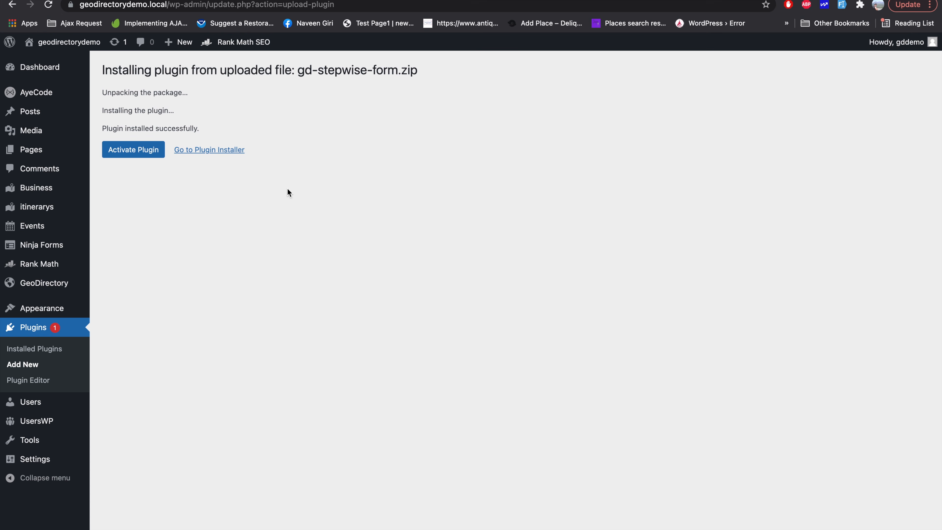
click(143, 157)
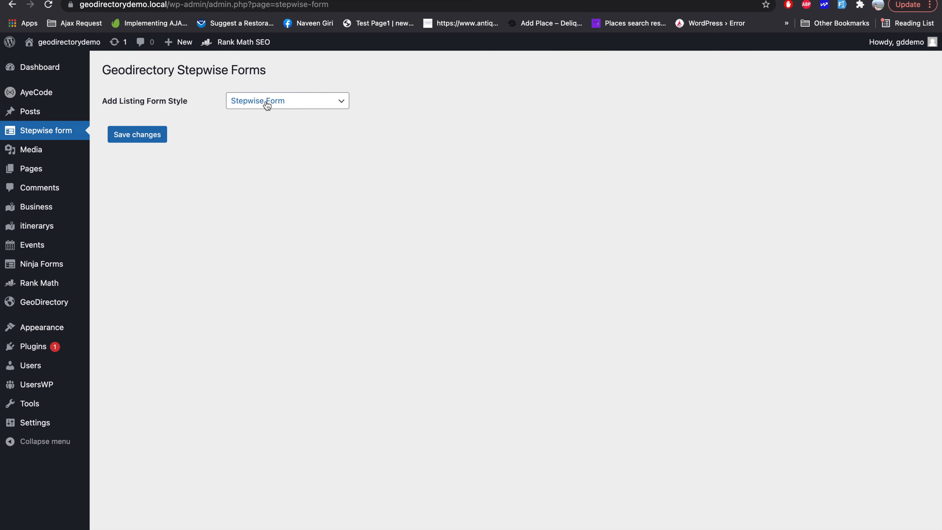
Check the available Add Listing Form Style options in the Geodirectory Stepwise Forms settings.
click(267, 106)
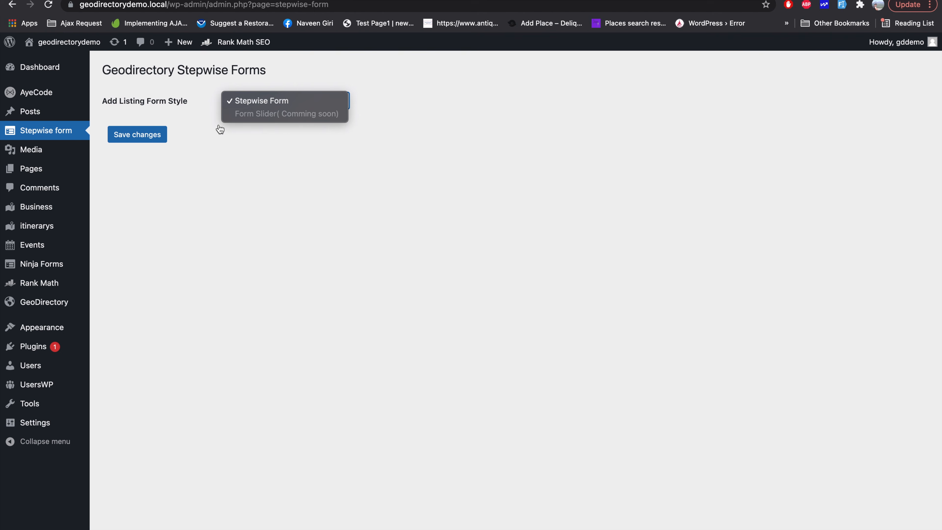
click(148, 169)
Open the custom field settings of the Business post type and search the page for "step".
mouse_move(49, 211)
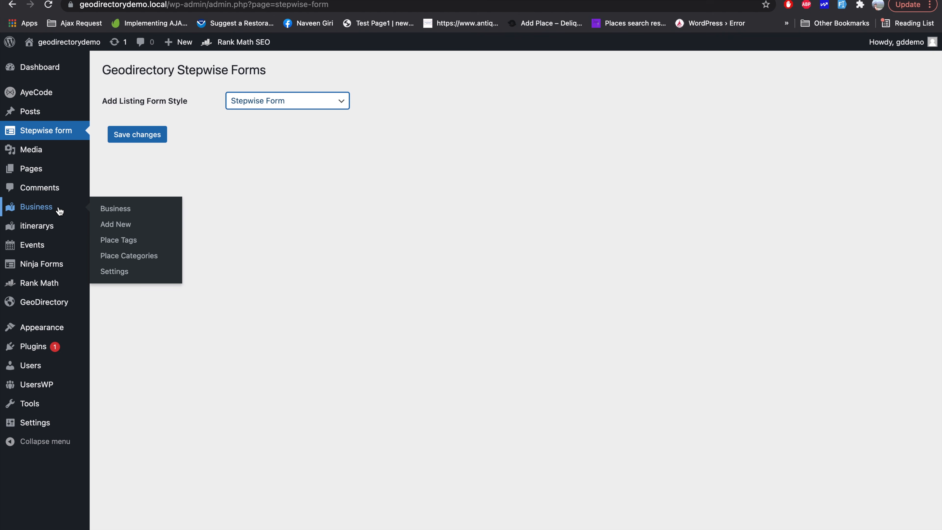
click(116, 271)
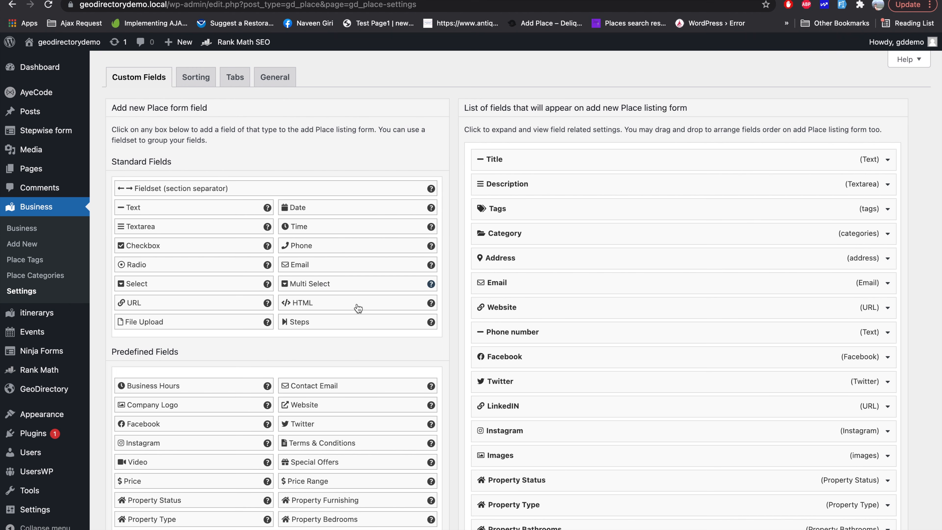
scroll(358, 308, down, 6)
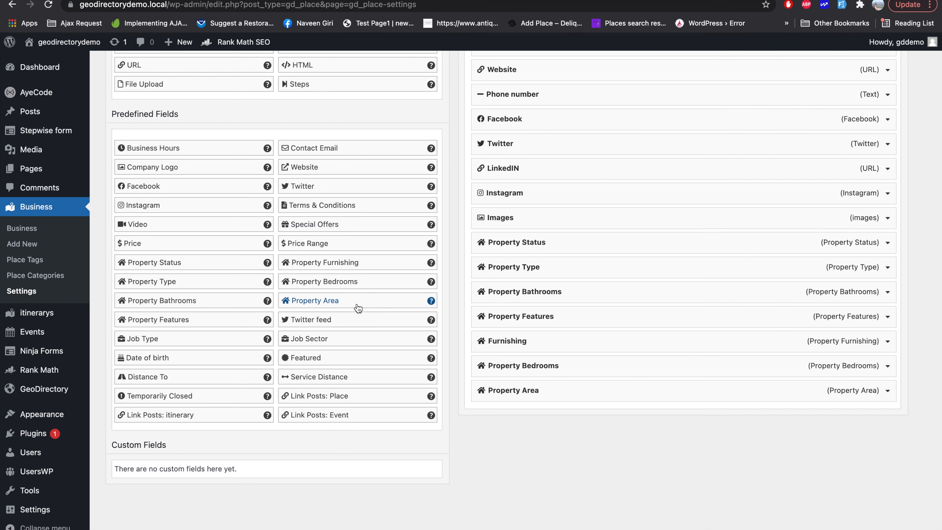
key(super+f)
text(step)
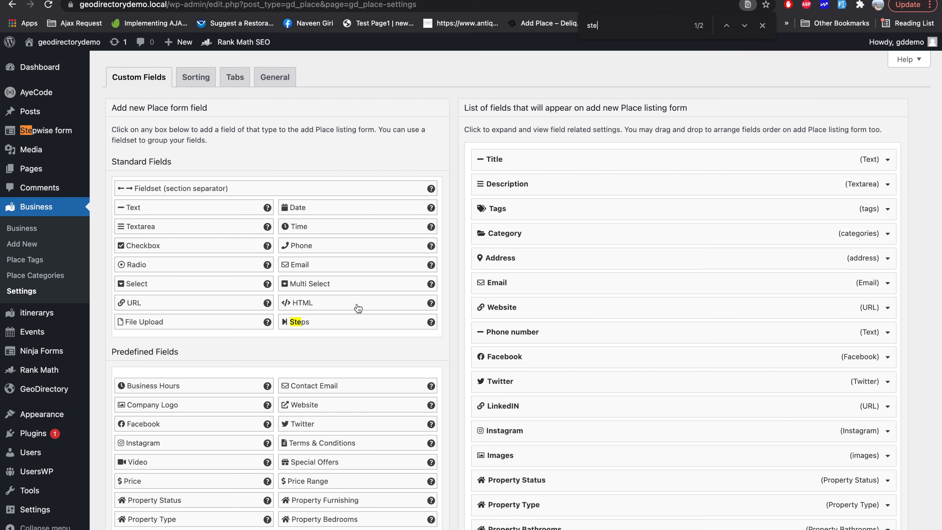
Add a Steps field to the Place listing form and move it above the Title field.
click(316, 325)
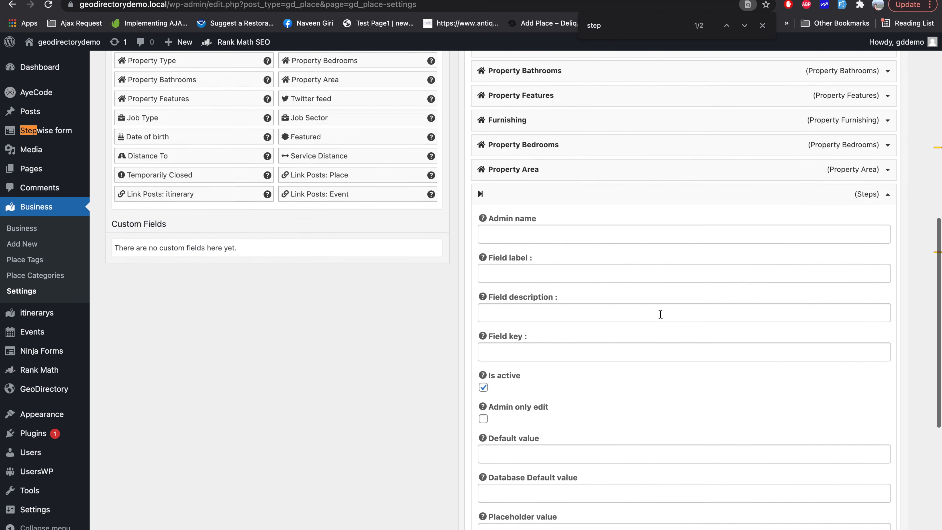
scroll(660, 314, up, 2)
click(884, 229)
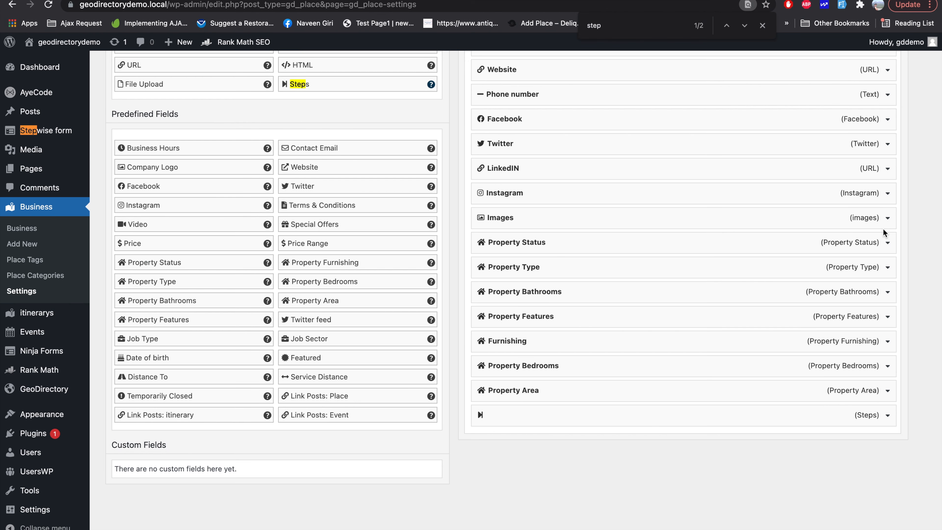
drag(626, 415, 623, 154)
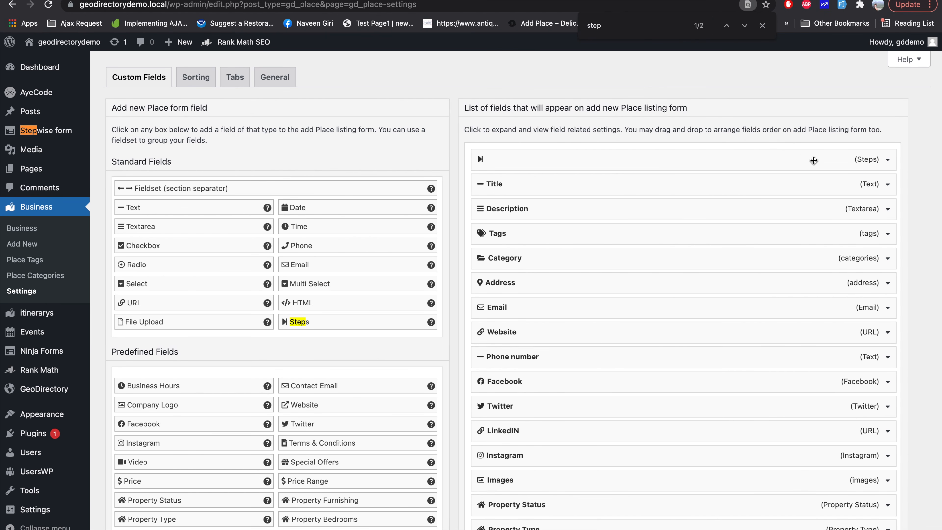
Set both the admin name and field label of the first Steps field to "Basic Detail" and save it.
click(890, 160)
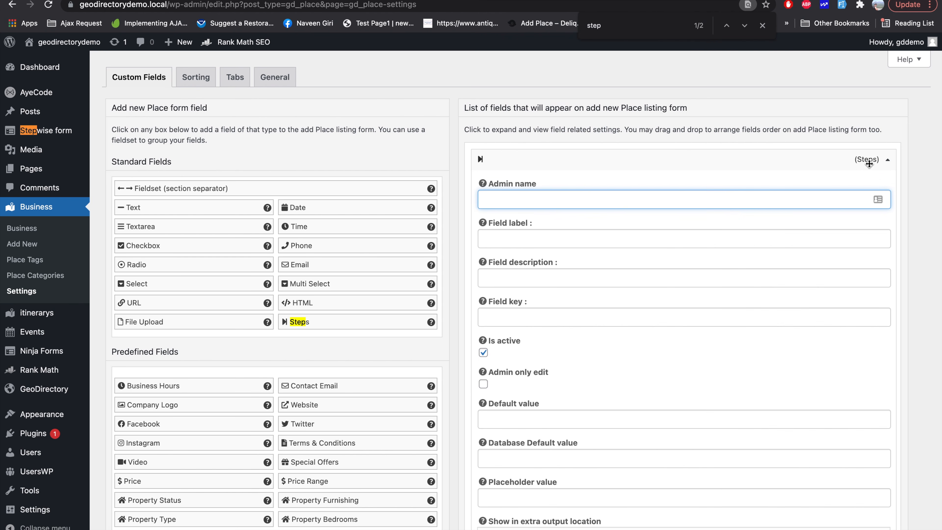
click(889, 160)
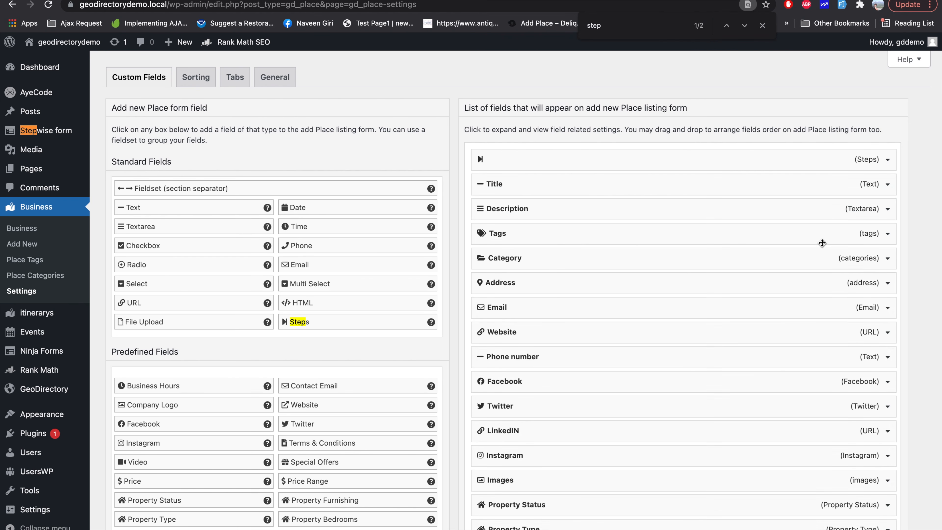
click(889, 160)
click(647, 200)
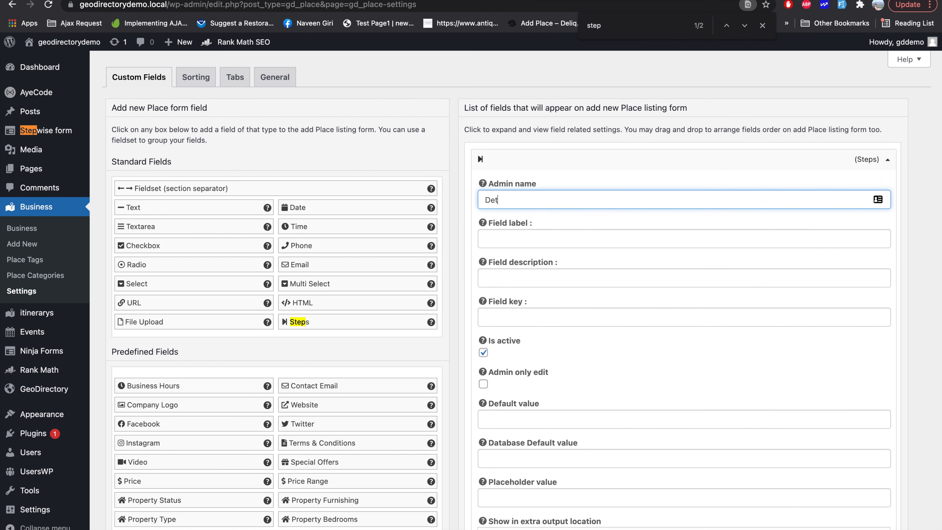
text(Basic)
key(super+a)
key(super+c)
click(590, 234)
key(super+v)
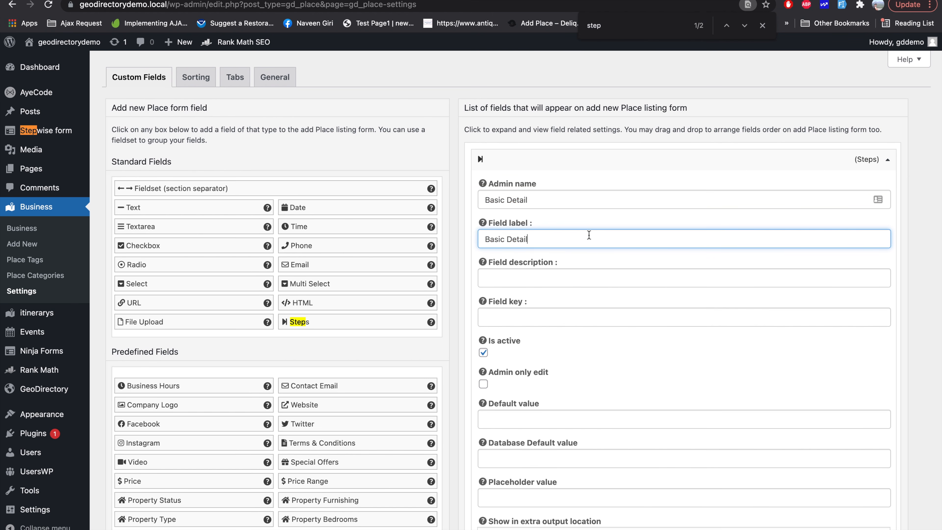
scroll(619, 380, down, 5)
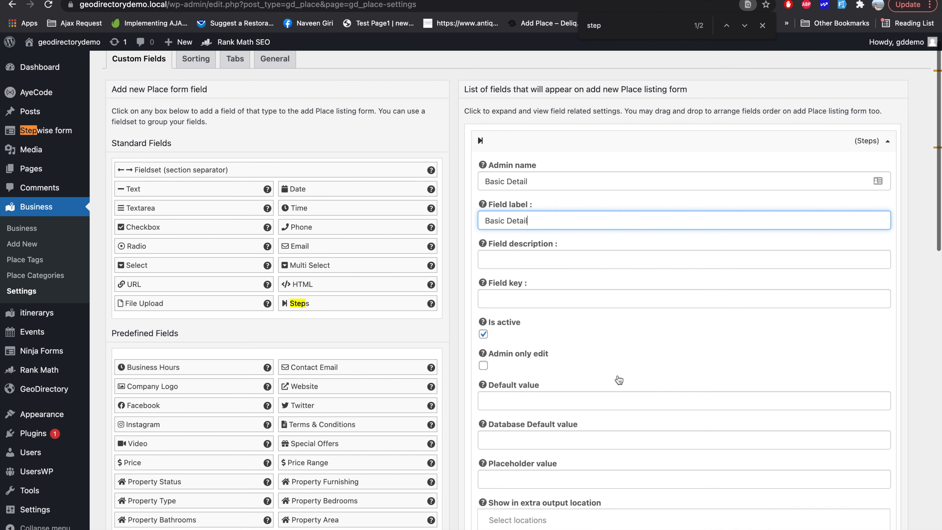
scroll(618, 375, down, 7)
click(831, 331)
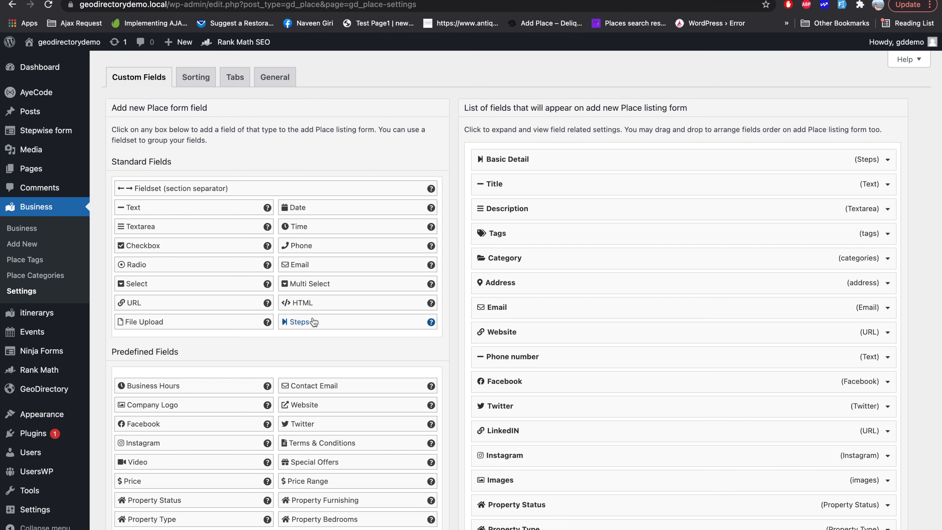
Add a second Steps field to the Place listing form and locate its blank settings below Property Area.
click(313, 322)
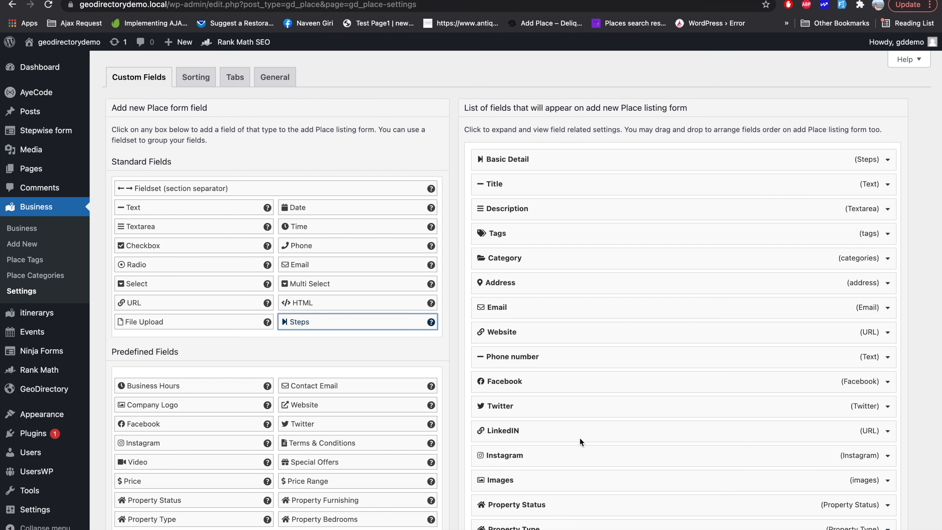
scroll(581, 443, up, 15)
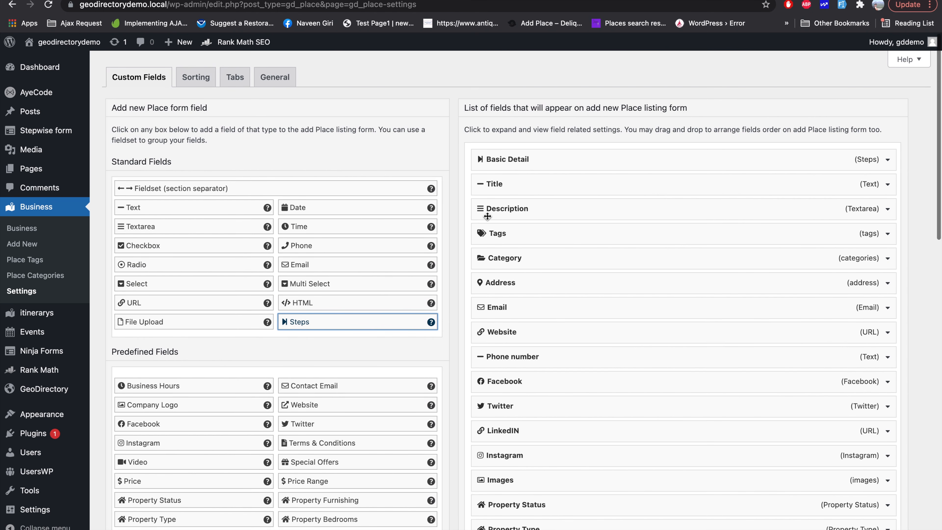
scroll(544, 320, down, 1)
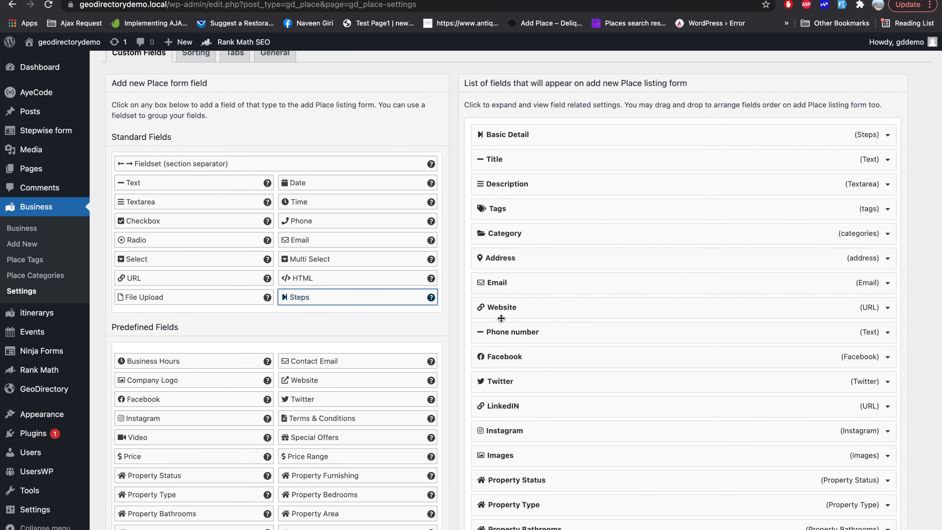
scroll(593, 429, down, 5)
scroll(593, 427, down, 8)
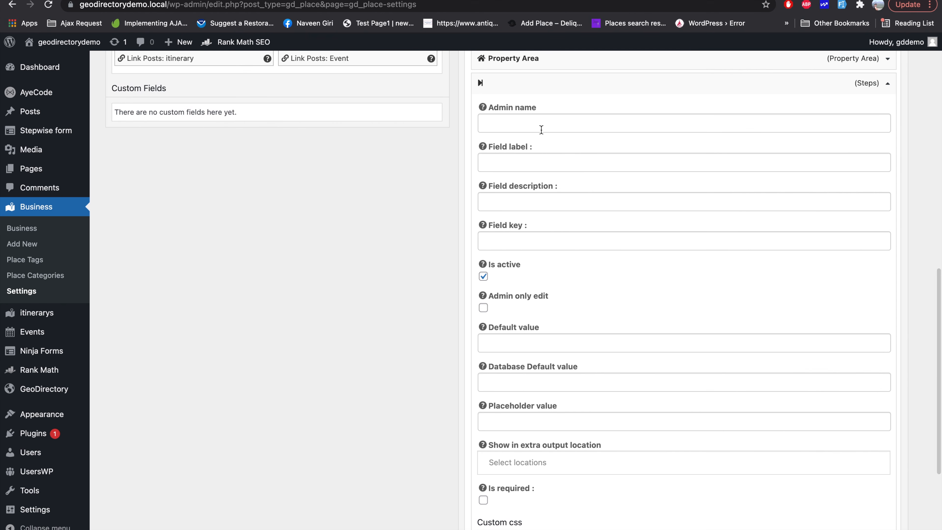
Set both the admin name and field label of the new Steps field to "Contact Details" and save it.
click(541, 128)
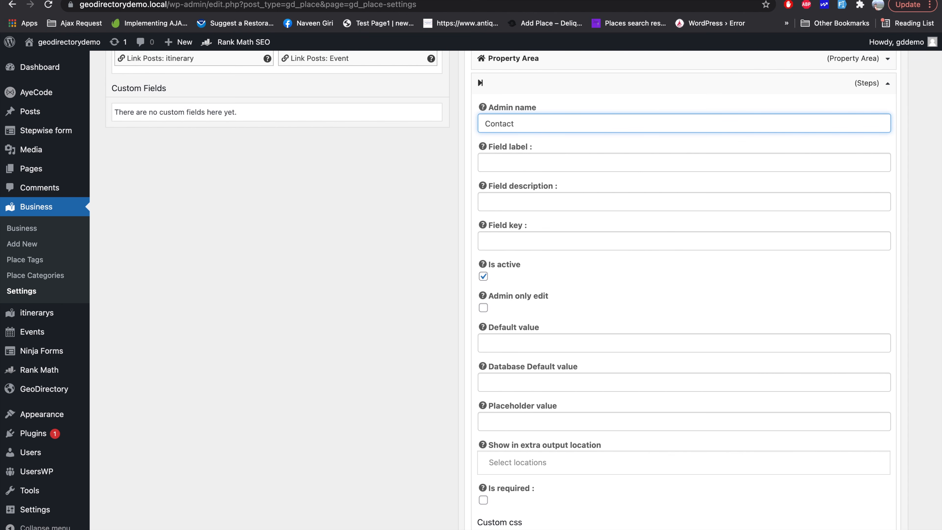
key(super+a)
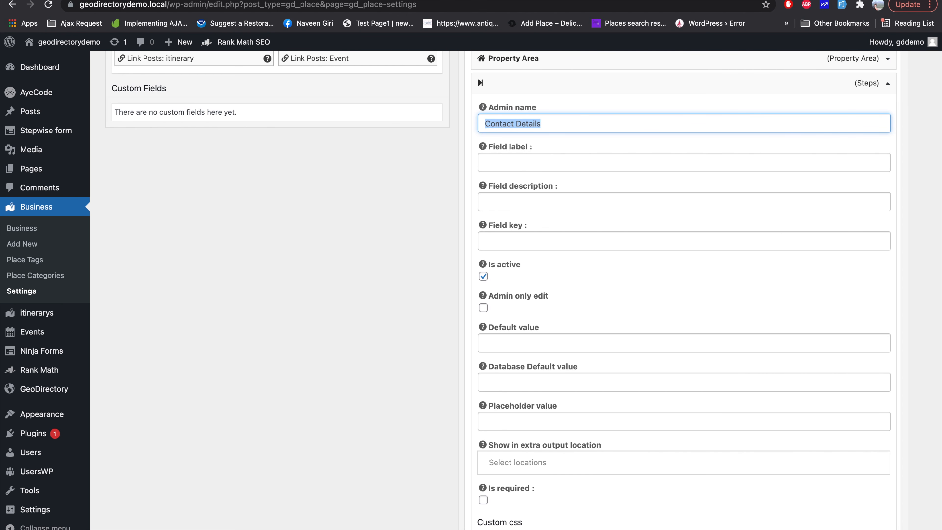
click(509, 157)
key(super+v)
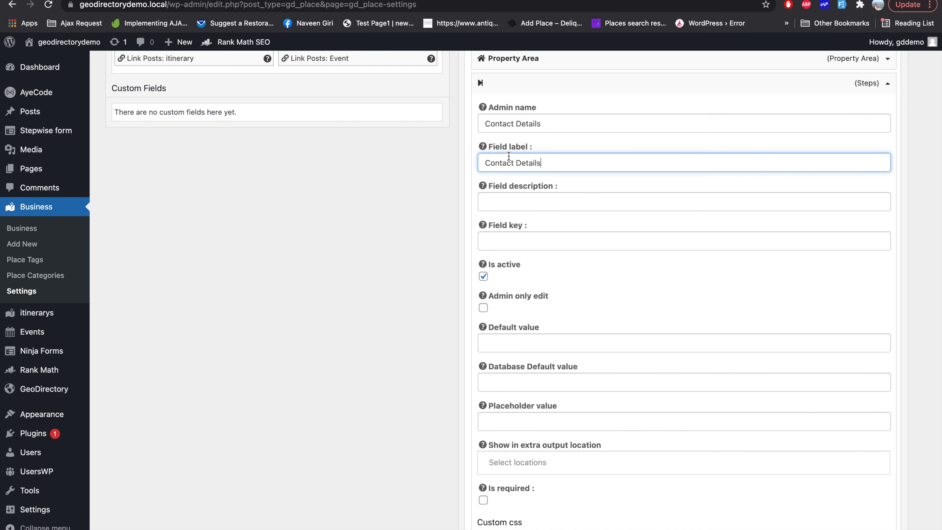
scroll(626, 288, down, 2)
scroll(627, 288, down, 4)
click(875, 456)
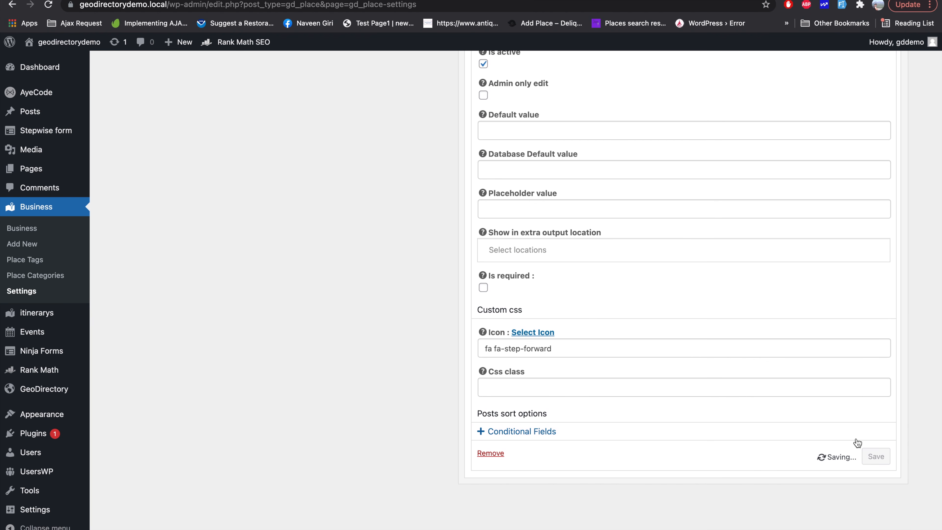
Collapse the Contact Details step and move it between the Category and Address fields.
scroll(814, 469, up, 10)
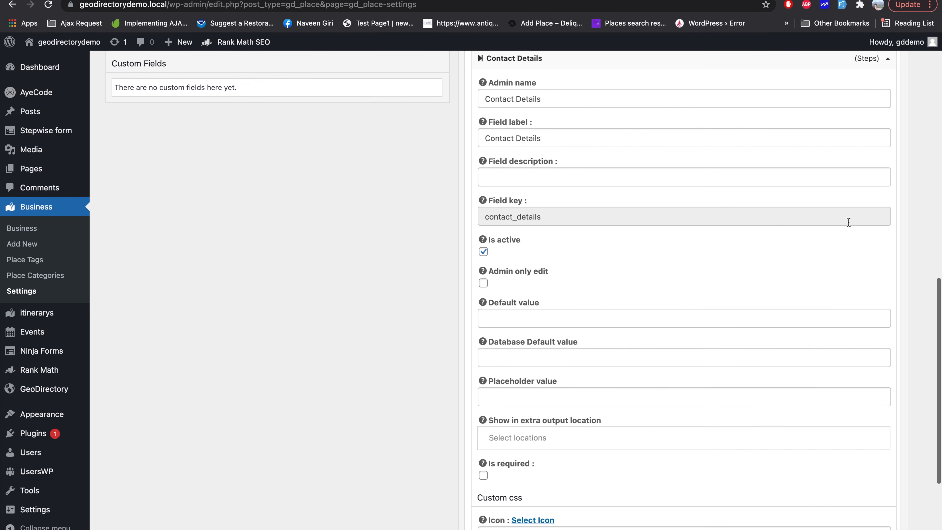
click(882, 250)
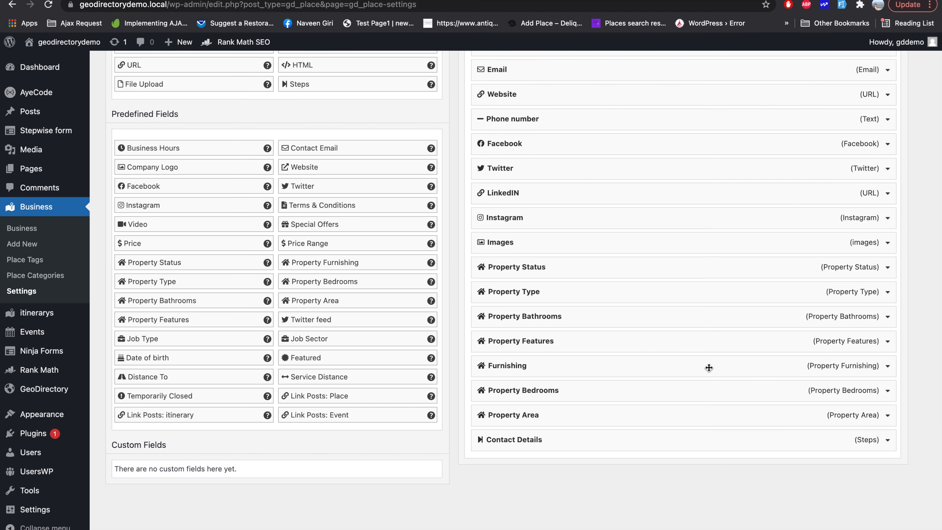
drag(627, 442, 627, 259)
scroll(633, 365, up, 5)
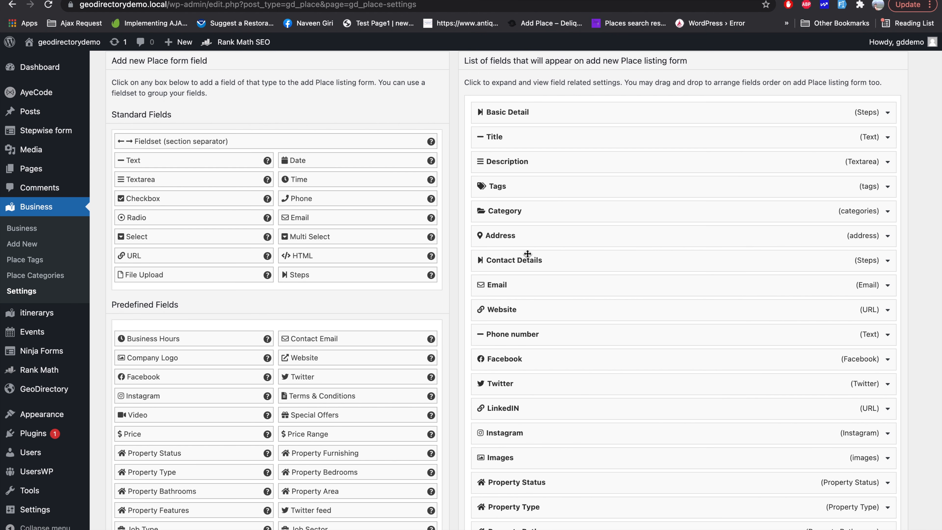
drag(531, 259, 530, 232)
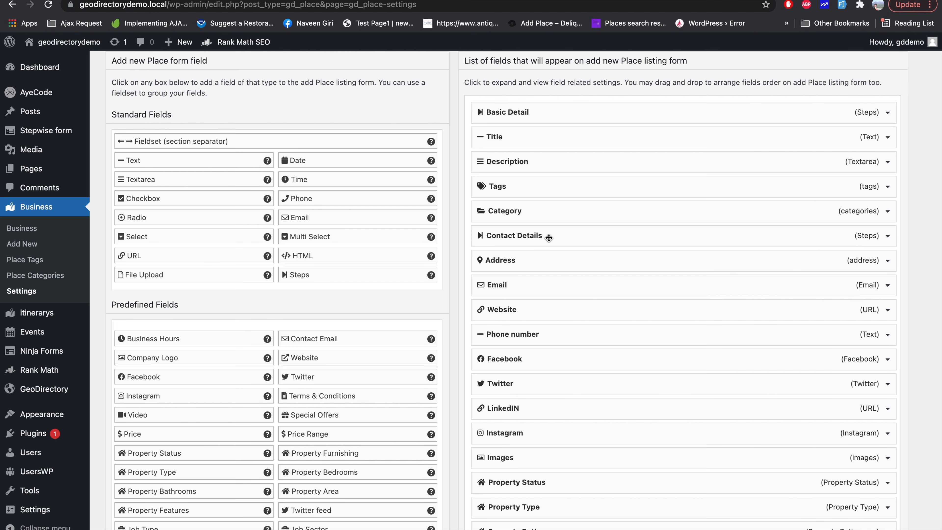
Add a third Steps field with "Property Details" as both admin name and field label, and save it.
scroll(516, 311, down, 1)
scroll(516, 310, down, 3)
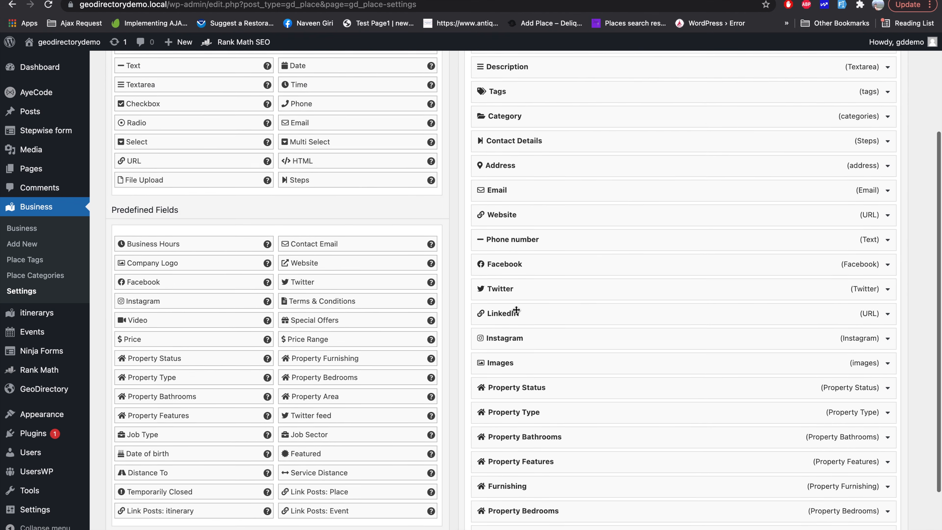
scroll(514, 289, down, 1)
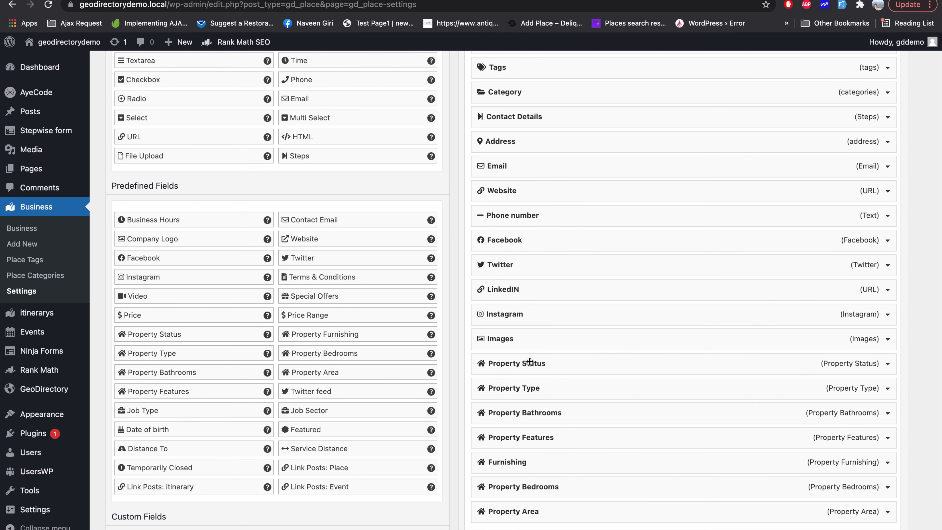
click(313, 162)
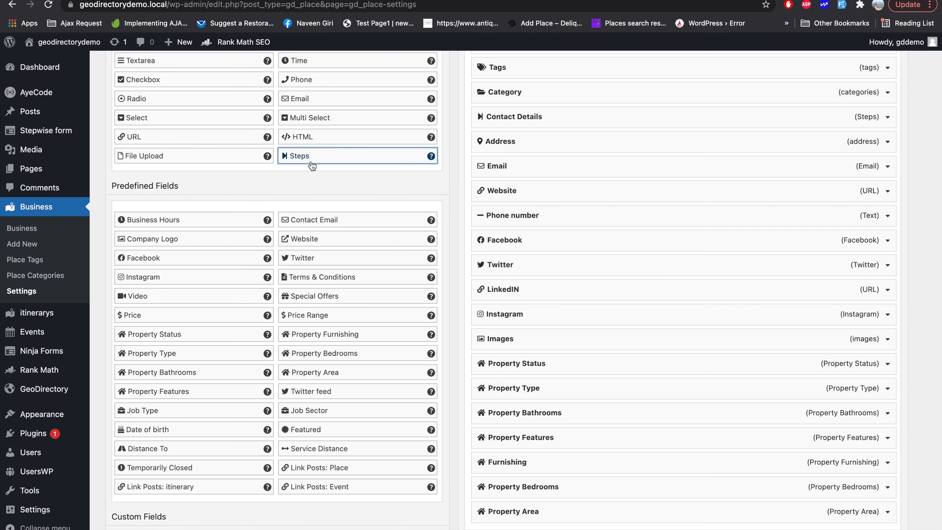
scroll(438, 291, down, 2)
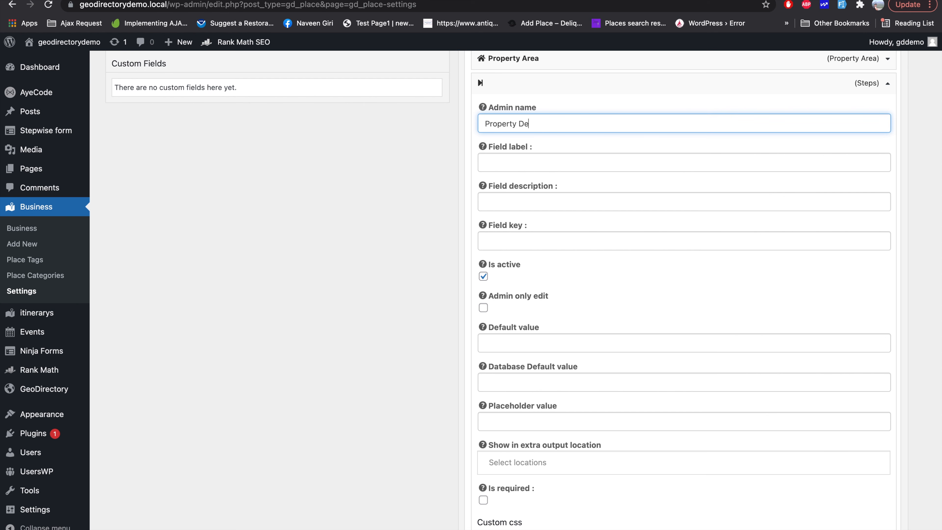
key(super+a)
click(537, 160)
key(super+v)
scroll(657, 321, down, 7)
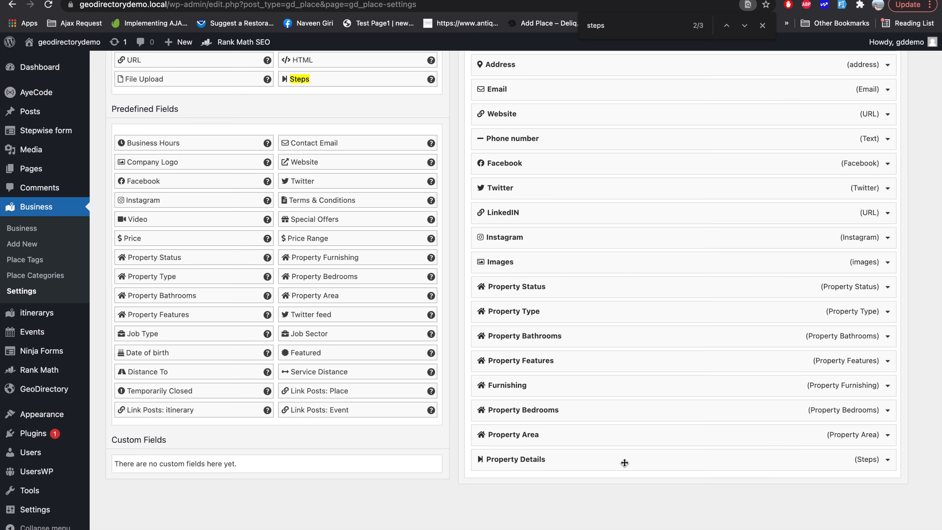
Move the Property Details step between Images and Property Status, and review the order of all steps and fields.
drag(622, 459, 627, 287)
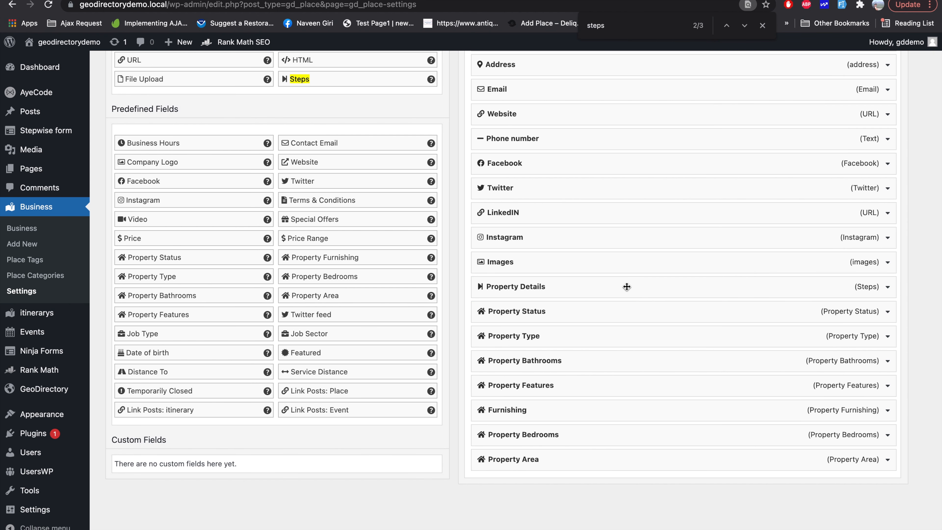
scroll(627, 287, up, 7)
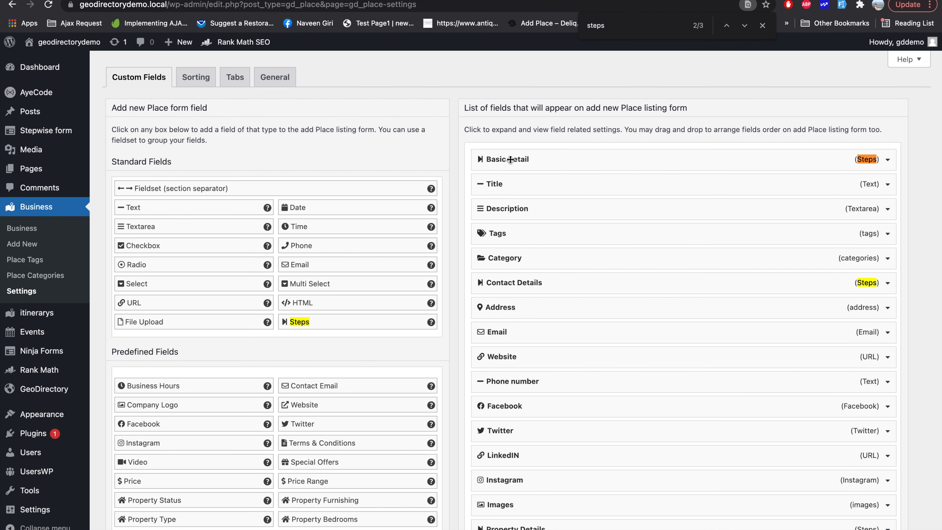
scroll(515, 260, down, 3)
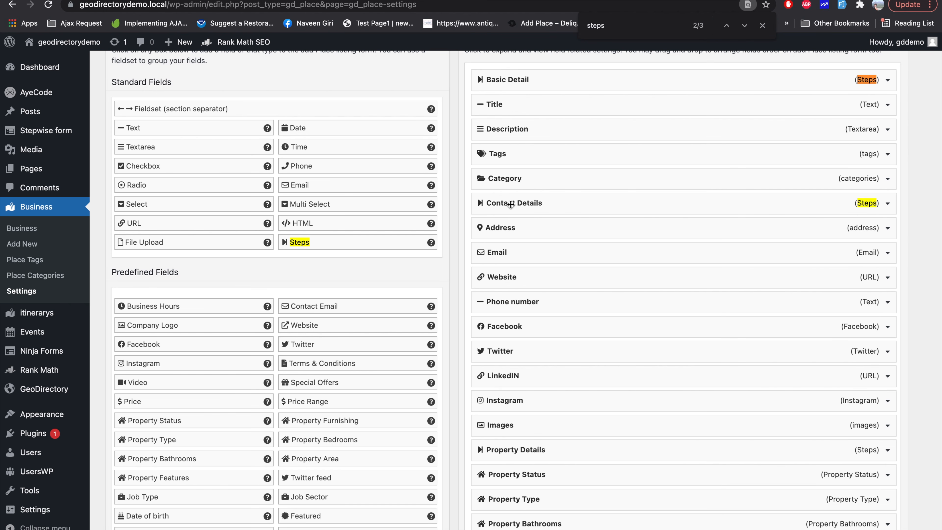
scroll(523, 280, down, 5)
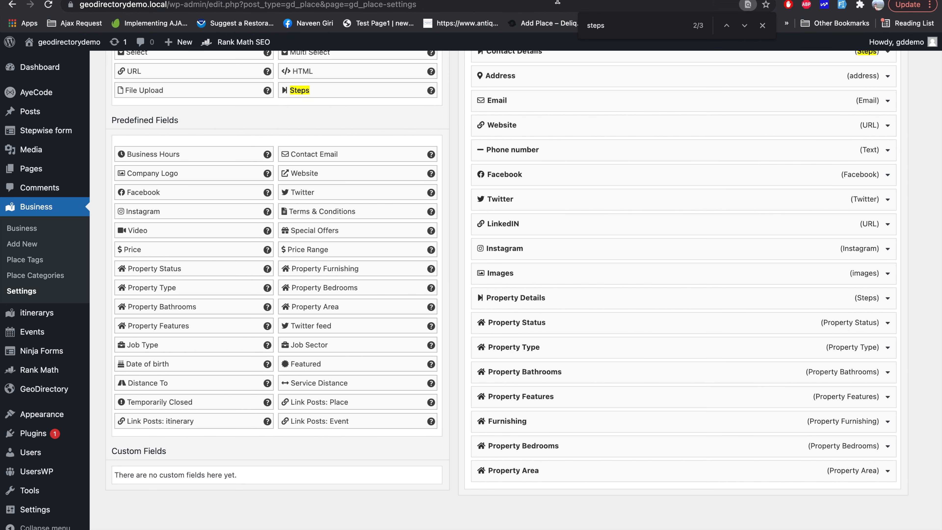
Open the public homepage of the geodirectorydemo site and go to its Add Place form.
mouse_move(63, 45)
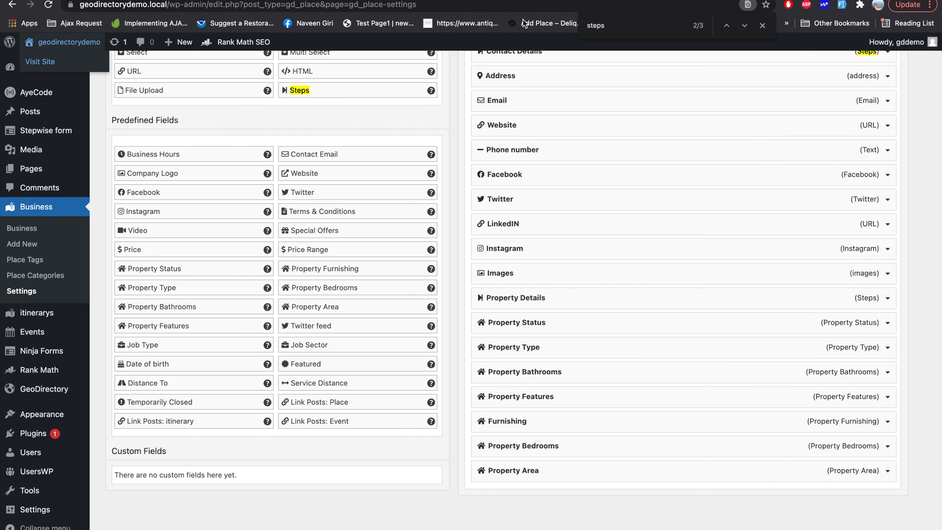
click(548, 0)
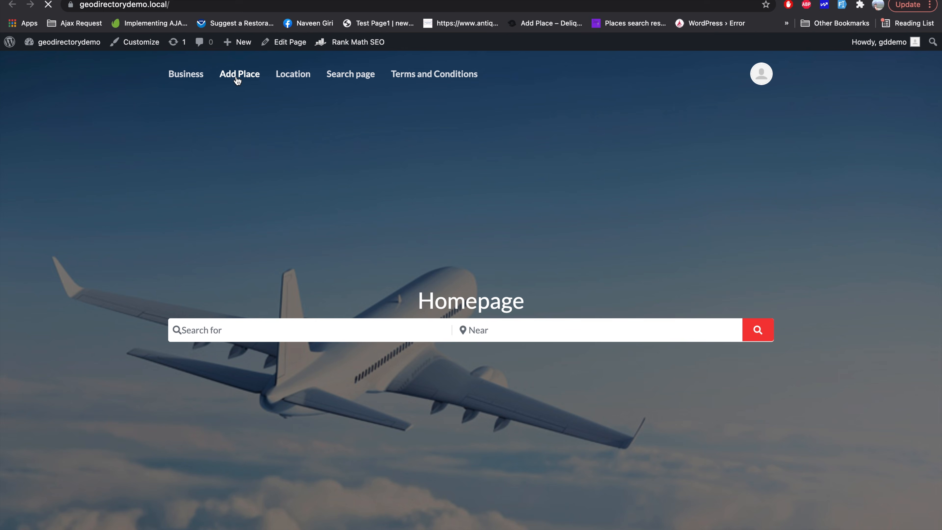
click(238, 81)
scroll(254, 165, down, 5)
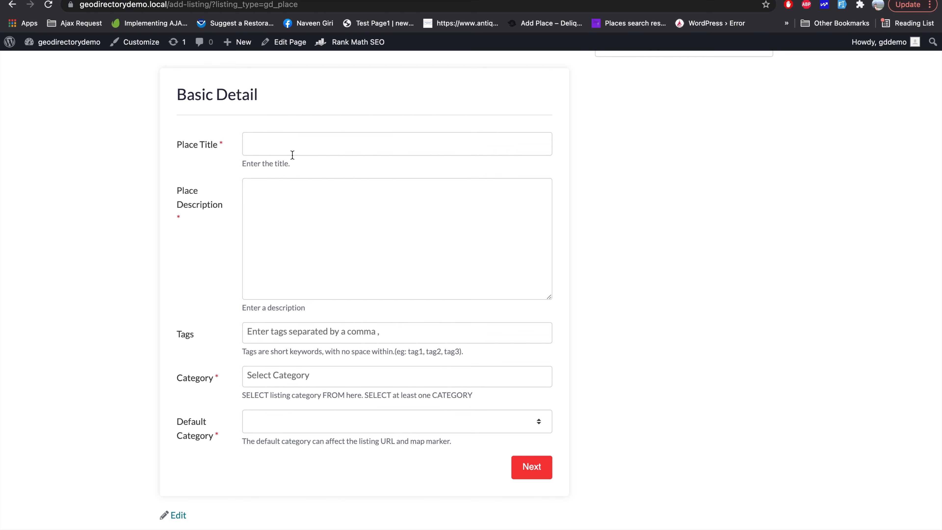
Advance through the Add Place form from Basic Detail past Contact Details to Property Details, checking each step's fields.
click(532, 480)
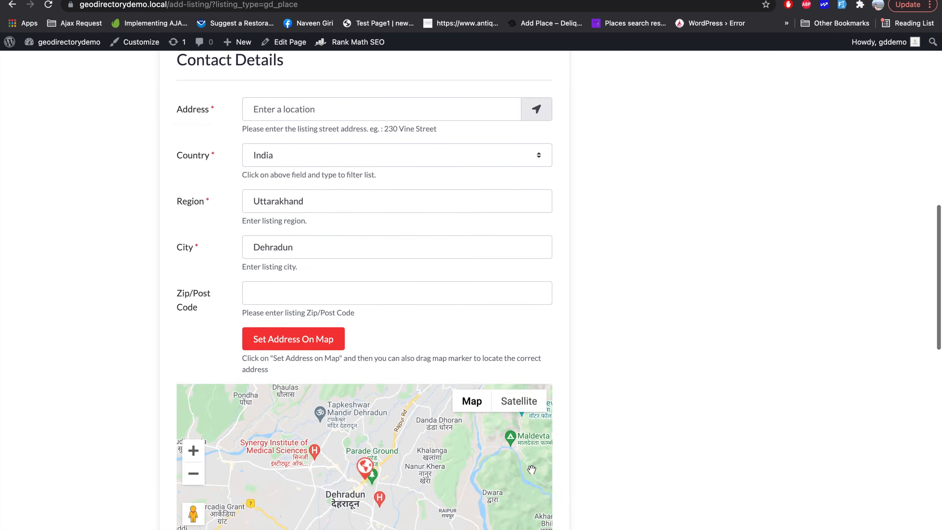
scroll(584, 480, down, 5)
scroll(584, 480, down, 10)
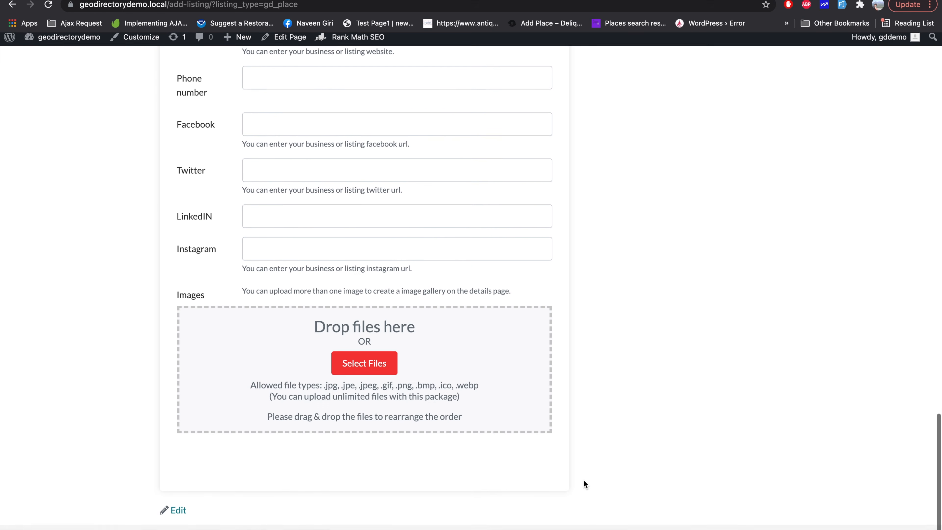
click(529, 468)
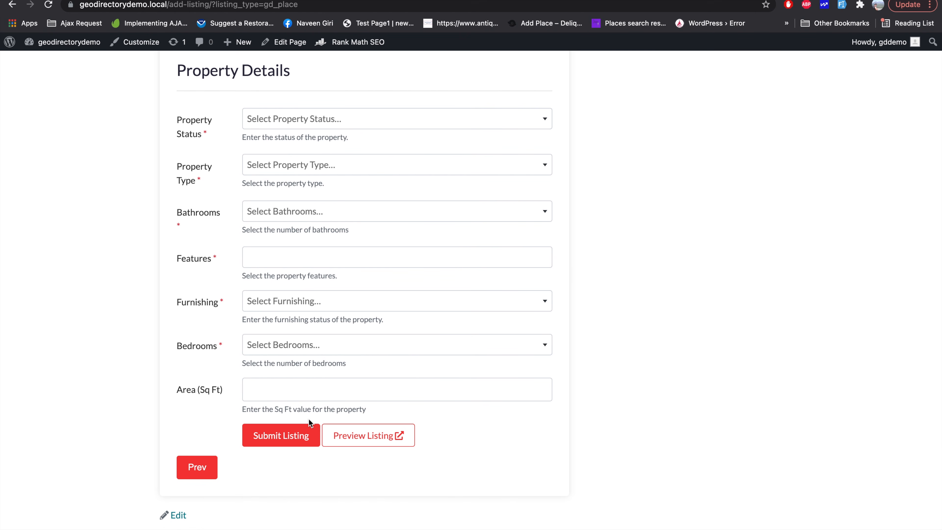
Go back through the Add Place form from Property Details past Contact Details to the Basic Detail step.
click(196, 472)
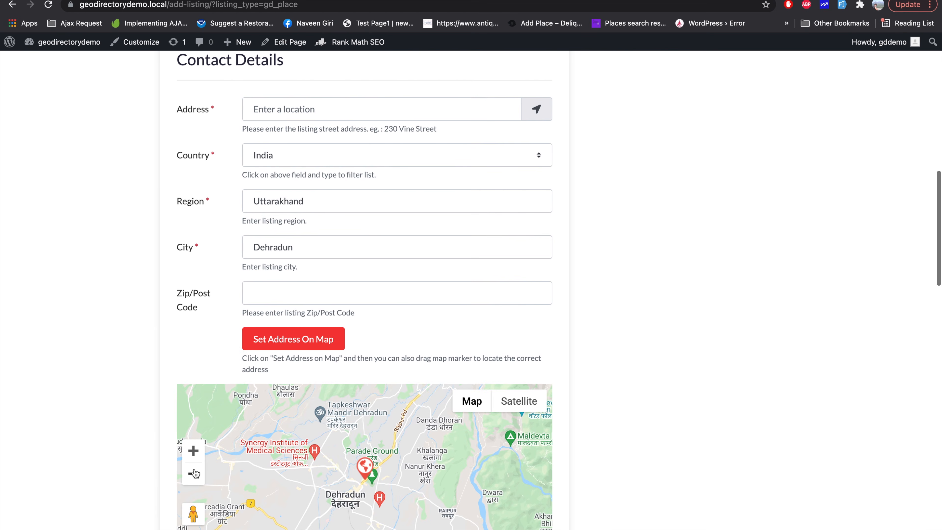
scroll(237, 312, up, 4)
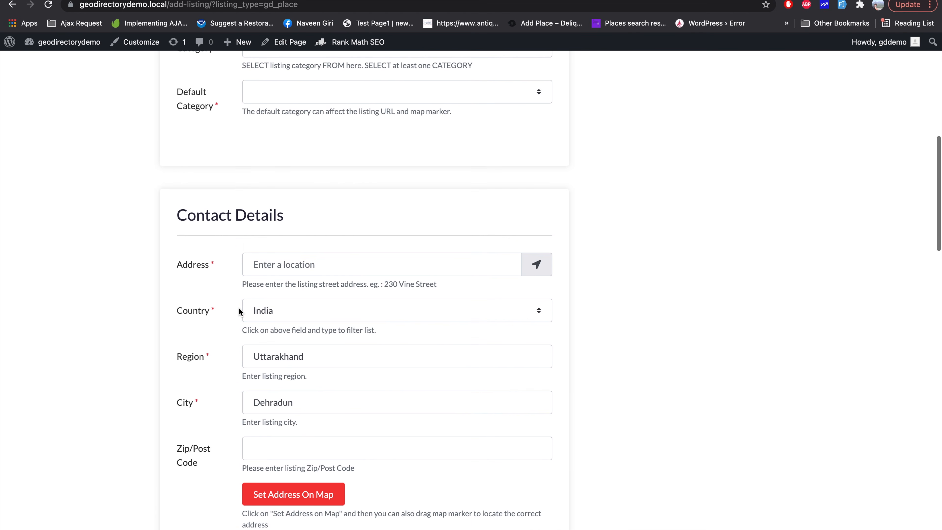
scroll(240, 311, down, 10)
scroll(240, 427, down, 15)
scroll(240, 428, up, 2)
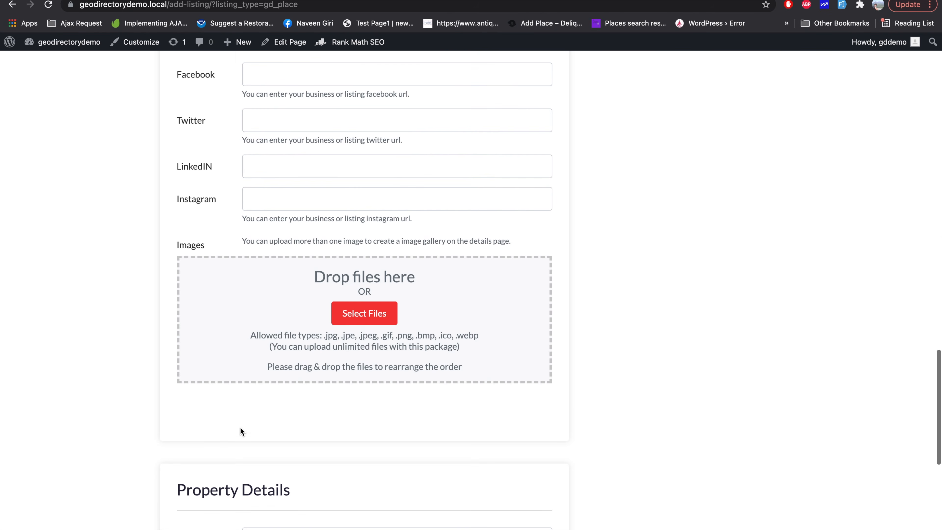
click(198, 421)
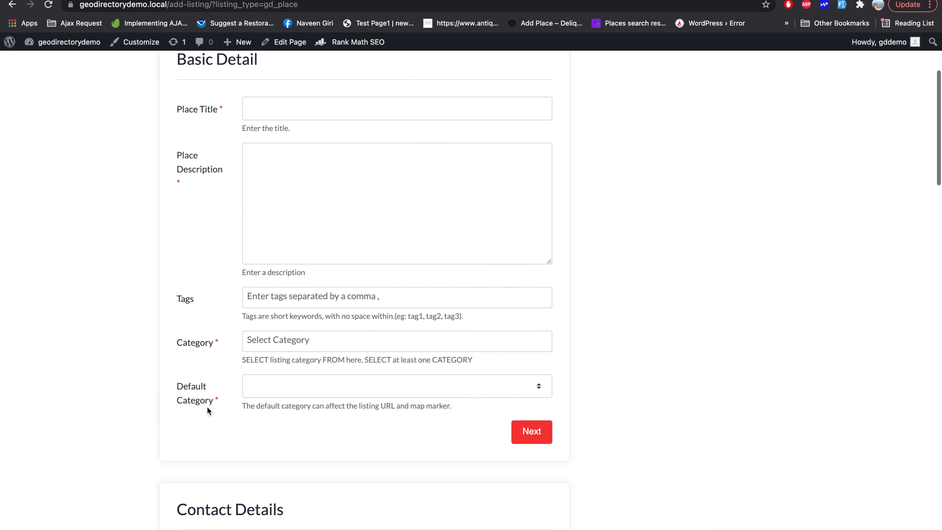
scroll(199, 404, up, 2)
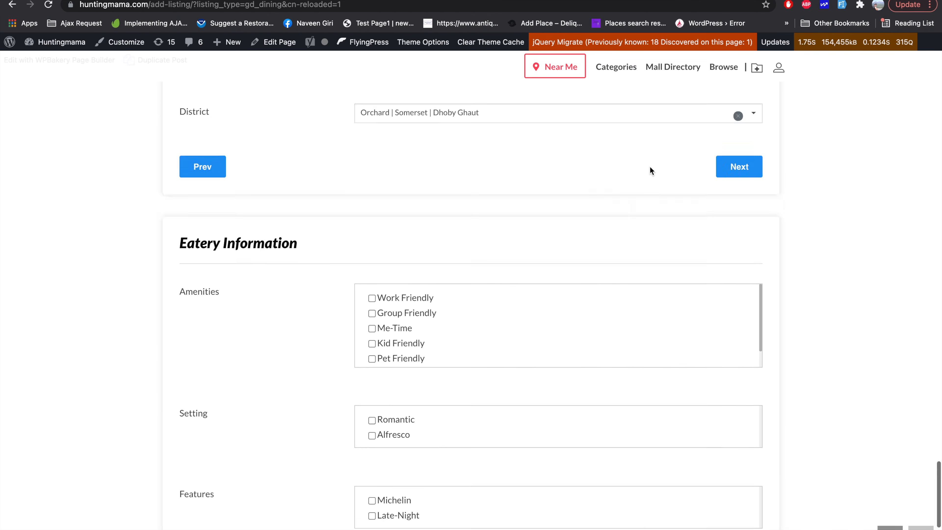
On the huntingmama.com dining listing form, advance from Eatery Information through Cuisine Details and the delivery options to the contact fields.
click(745, 386)
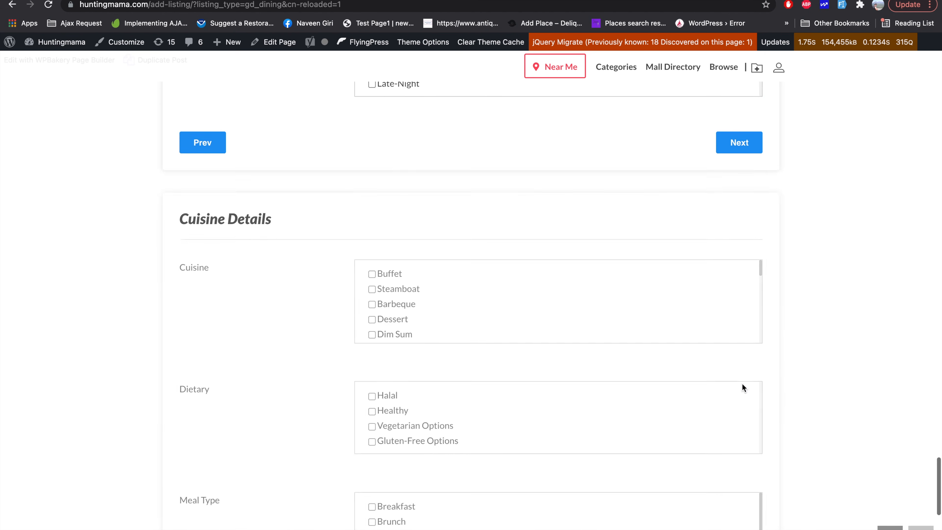
scroll(743, 383, down, 2)
click(741, 488)
scroll(742, 489, down, 10)
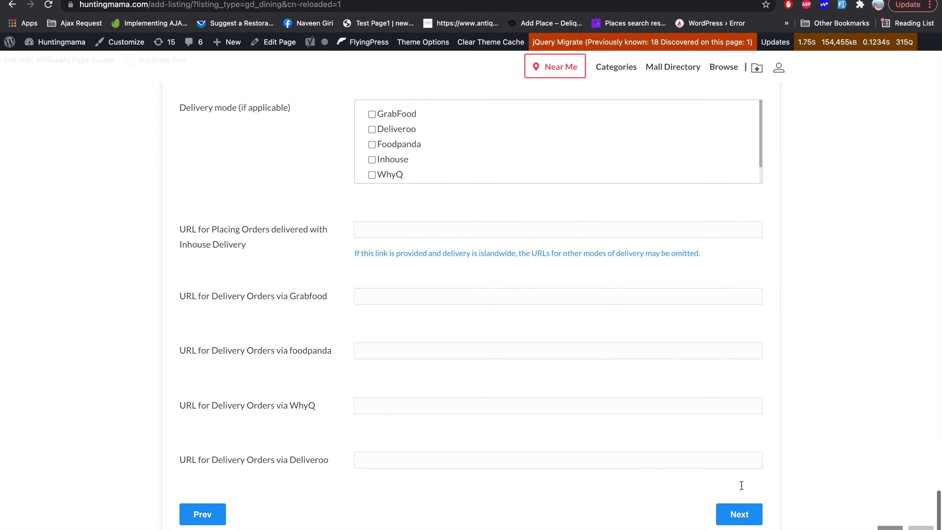
click(739, 432)
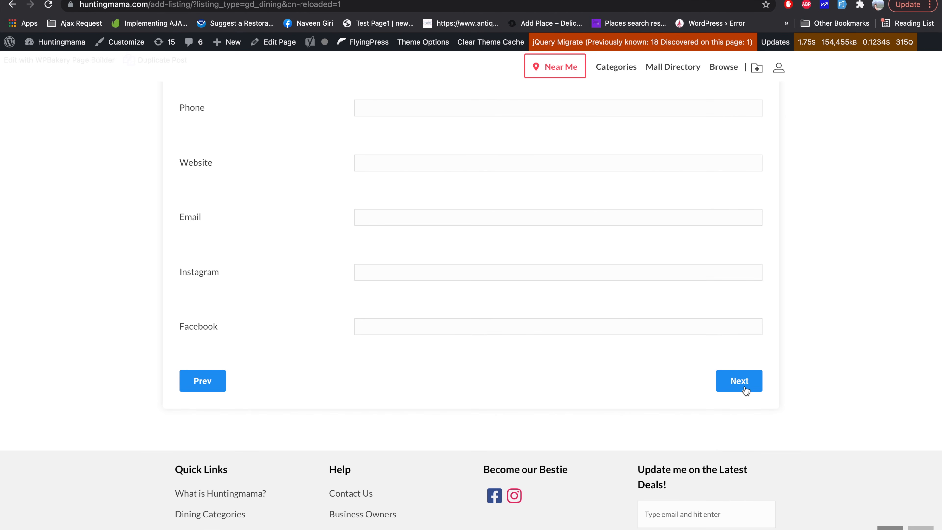
Advance the dining listing form to Additional Information, go back past the contact fields to the Delivery step, and check its fields.
click(746, 385)
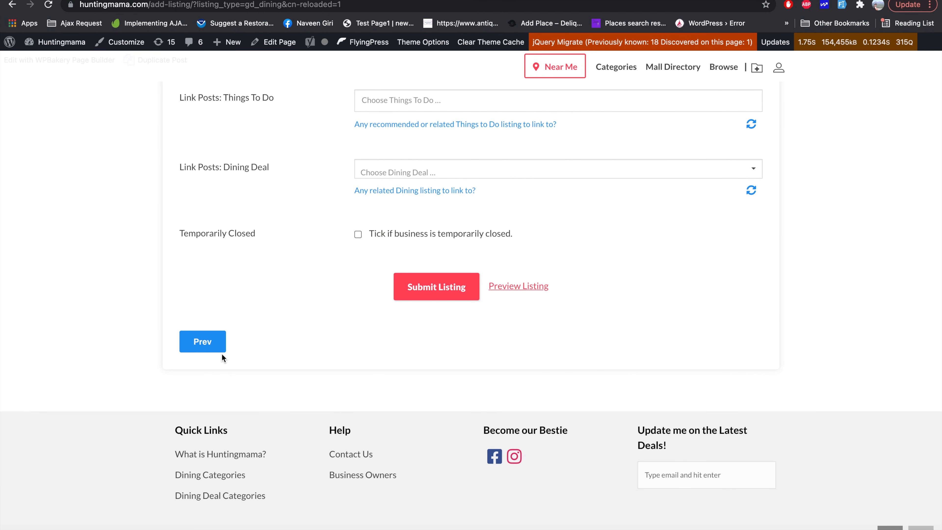
click(206, 342)
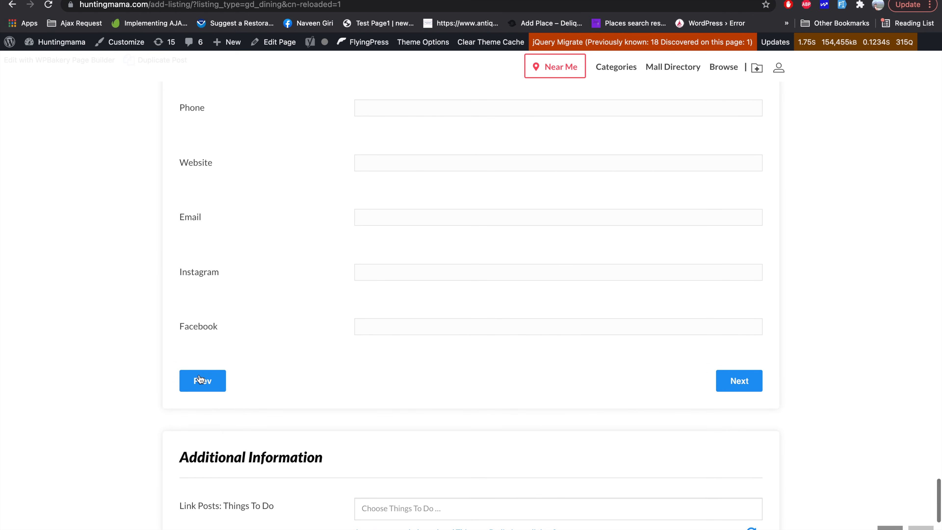
click(198, 374)
scroll(218, 466, down, 1)
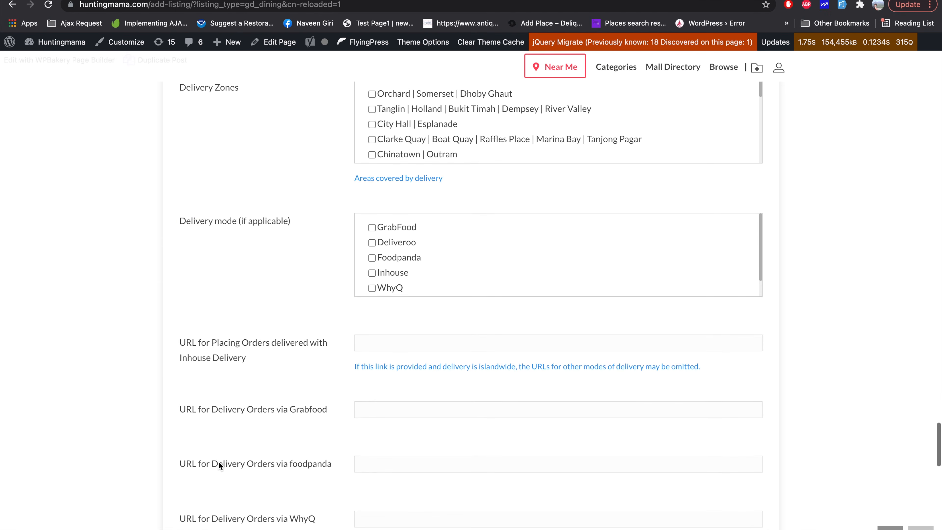
scroll(218, 462, up, 5)
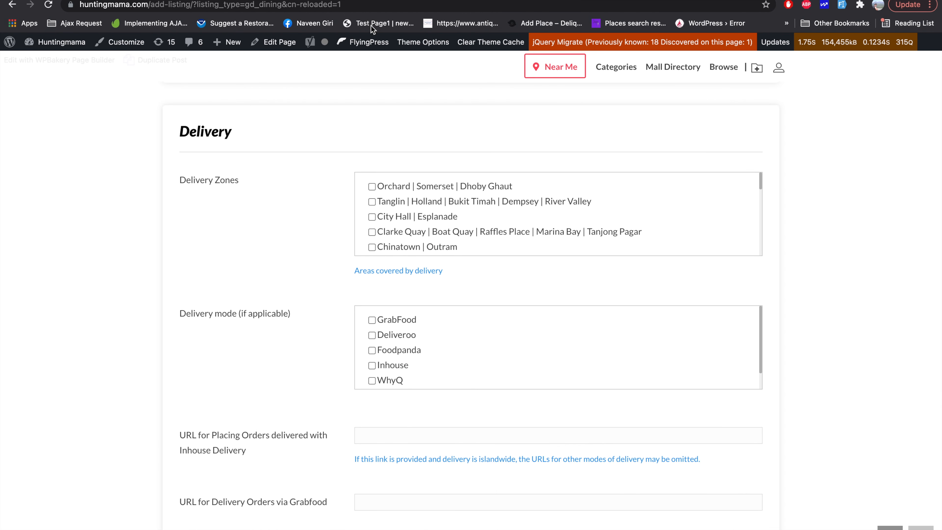
Switch to the Geodirectory Stepwise Form product page on buddydevelopers.com and review its description and title.
click(315, 0)
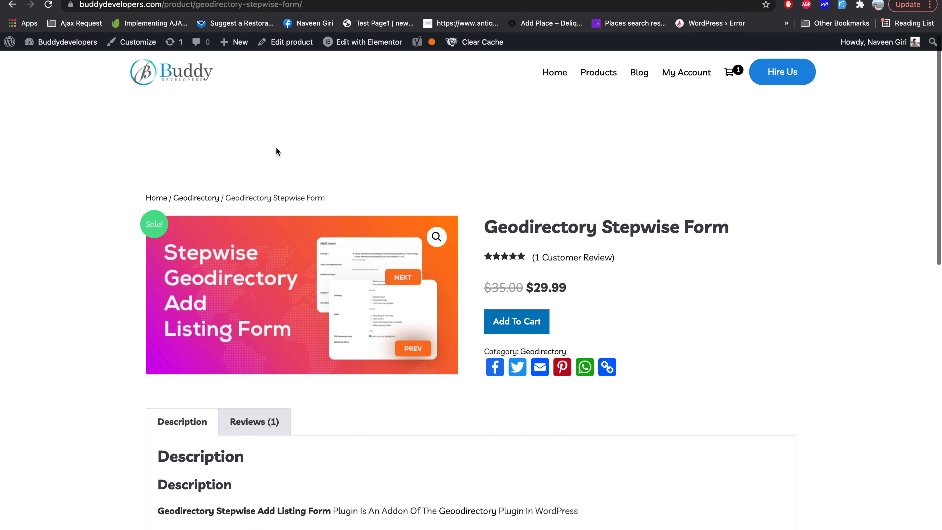
scroll(341, 169, down, 3)
scroll(340, 169, up, 3)
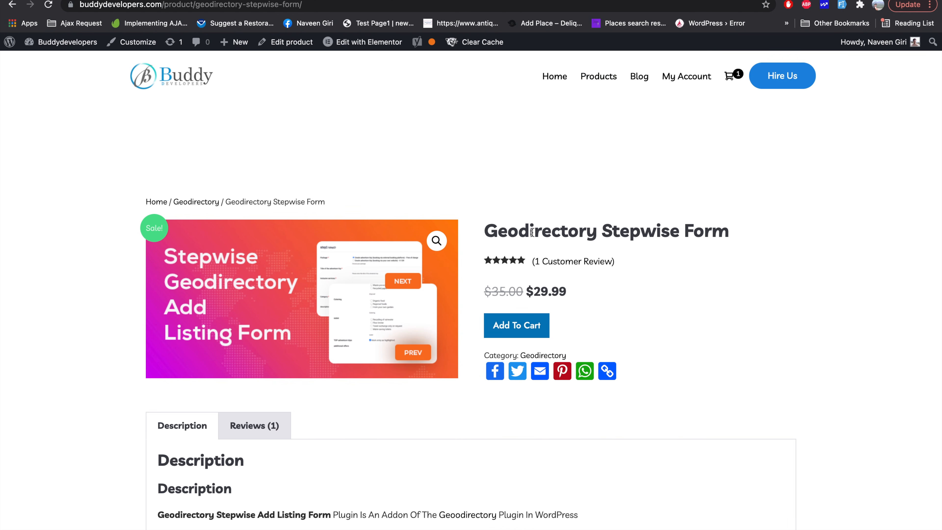
double_click(659, 230)
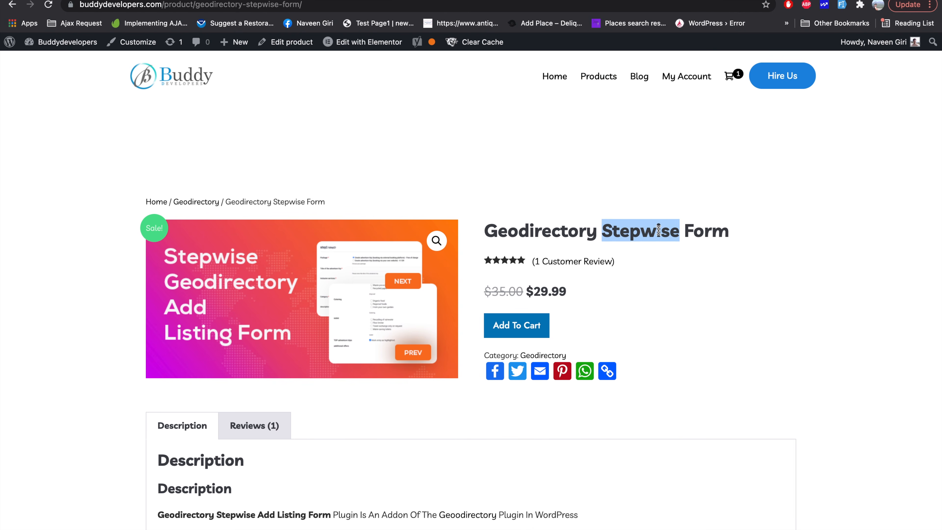
double_click(698, 231)
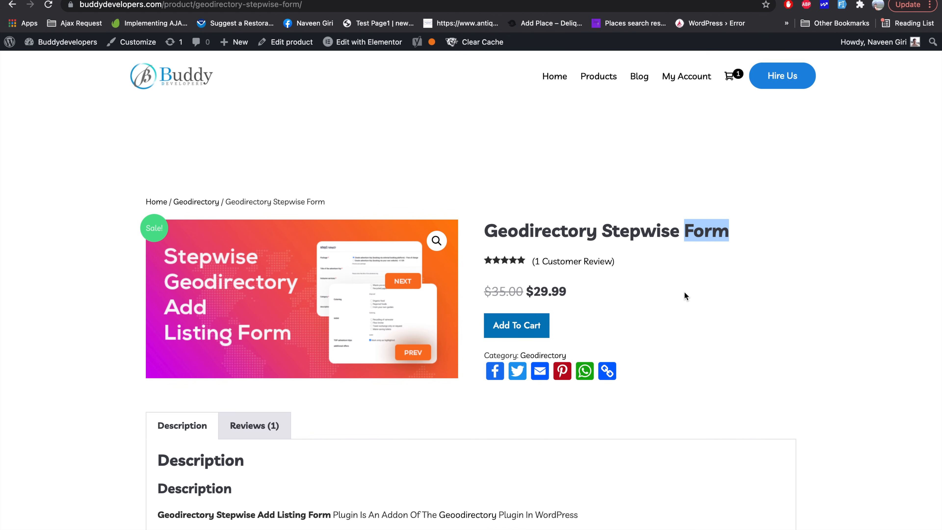